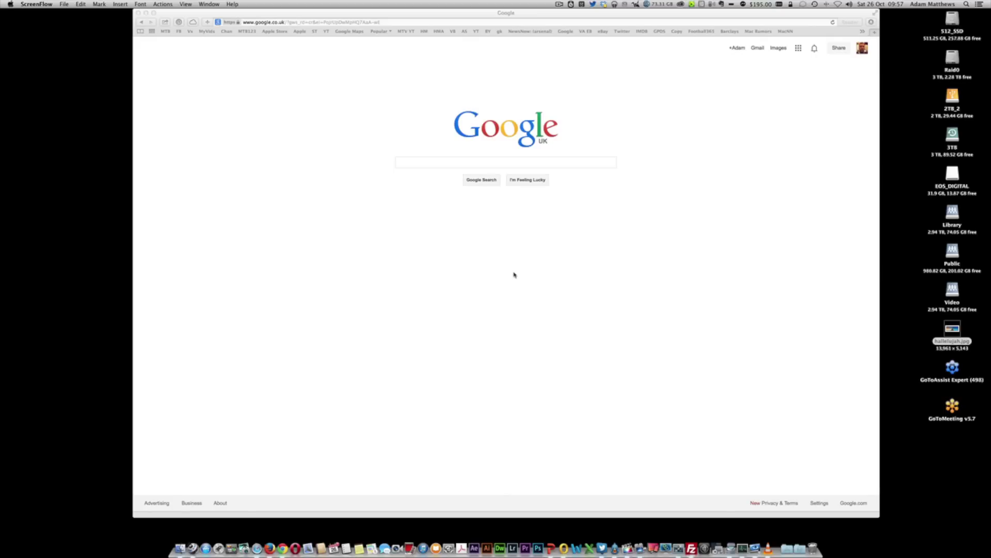
Run a Google web search for the word 'sunrise'
left_click(488, 163)
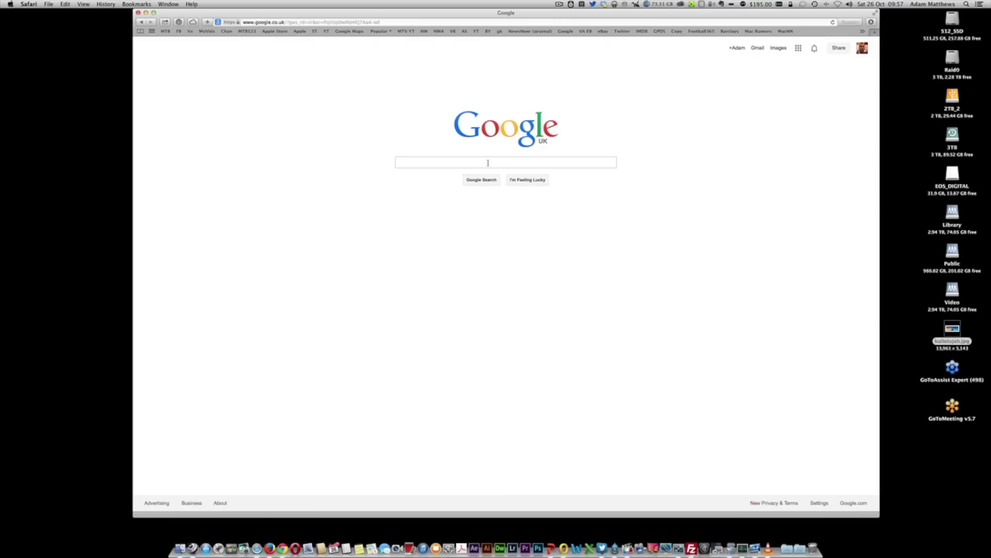
type("sunrise")
key("Return")
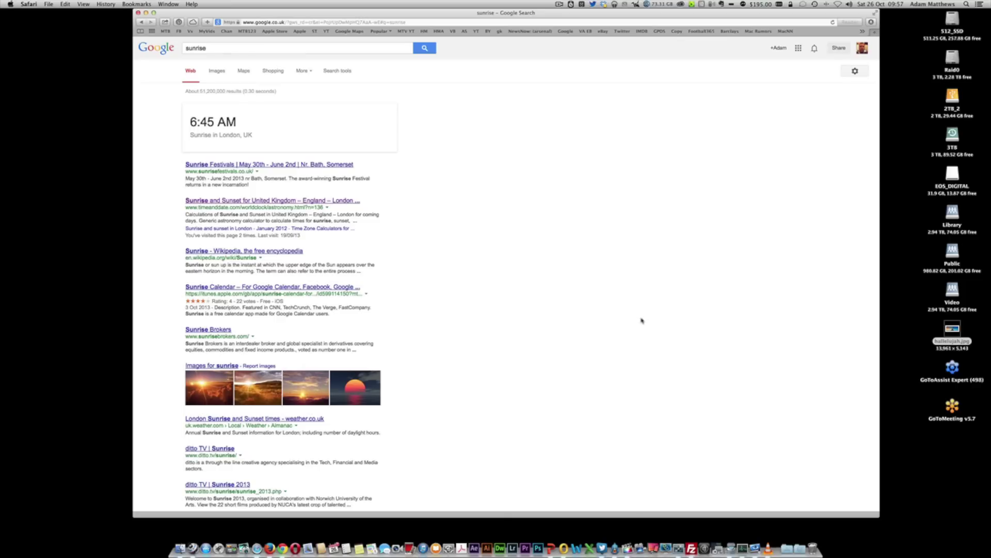
left_click(444, 532)
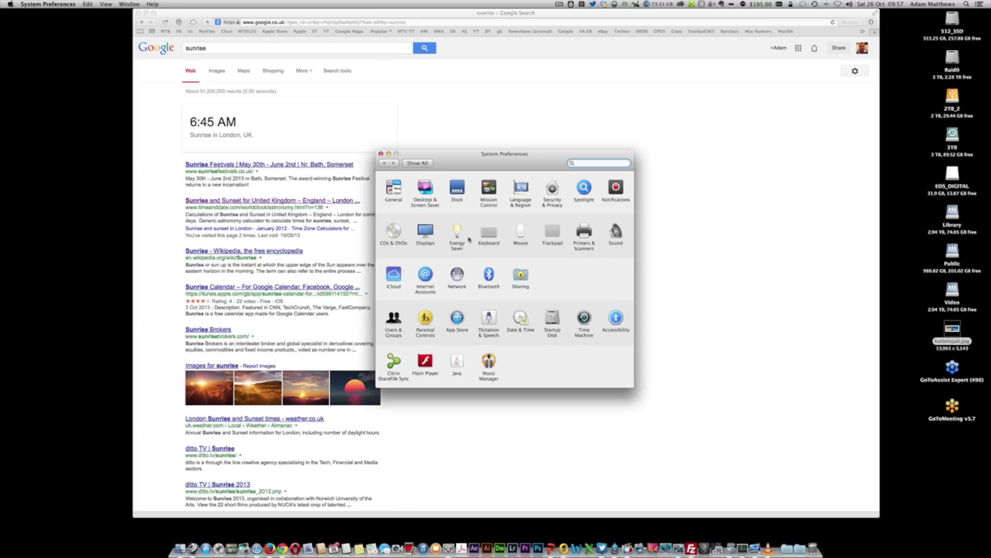
left_click(429, 237)
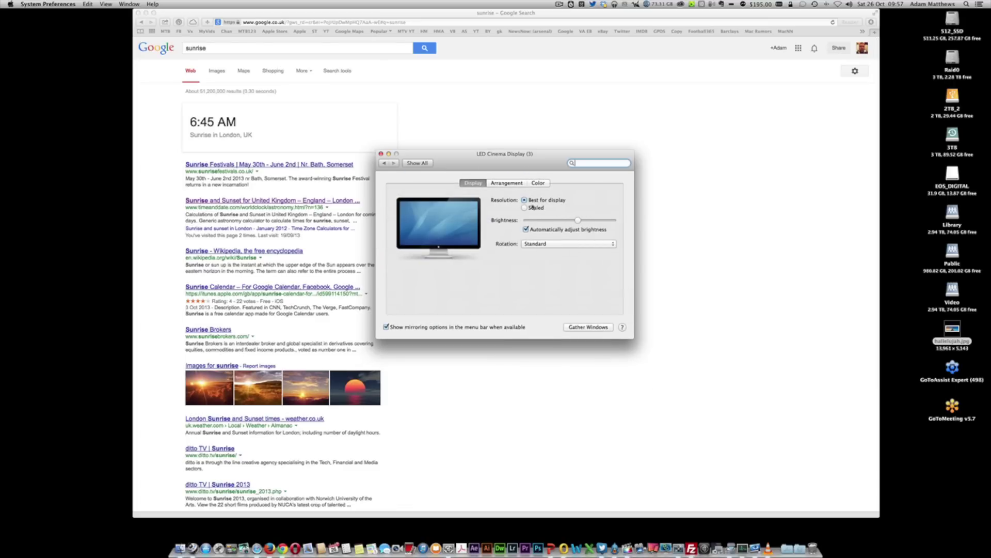
left_click(524, 207)
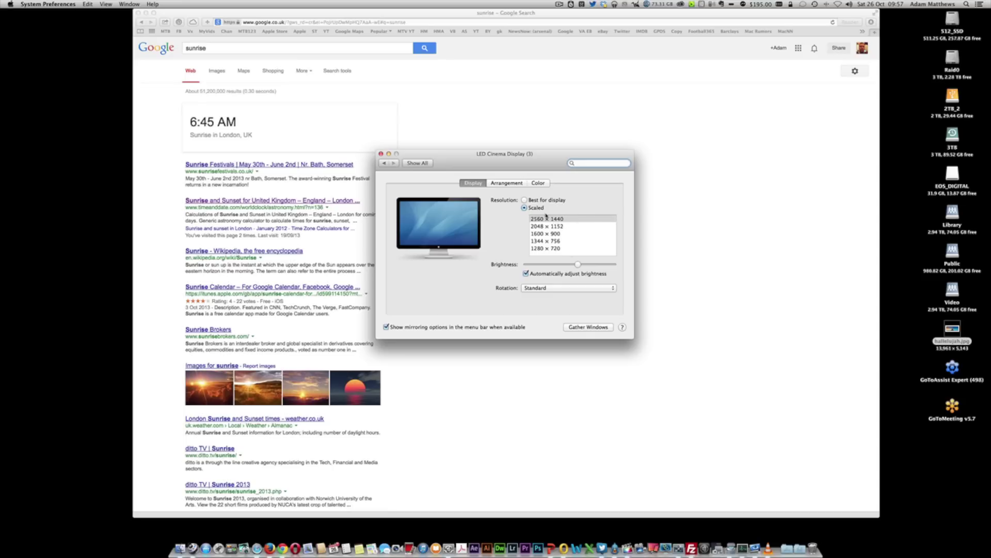
left_click(381, 154)
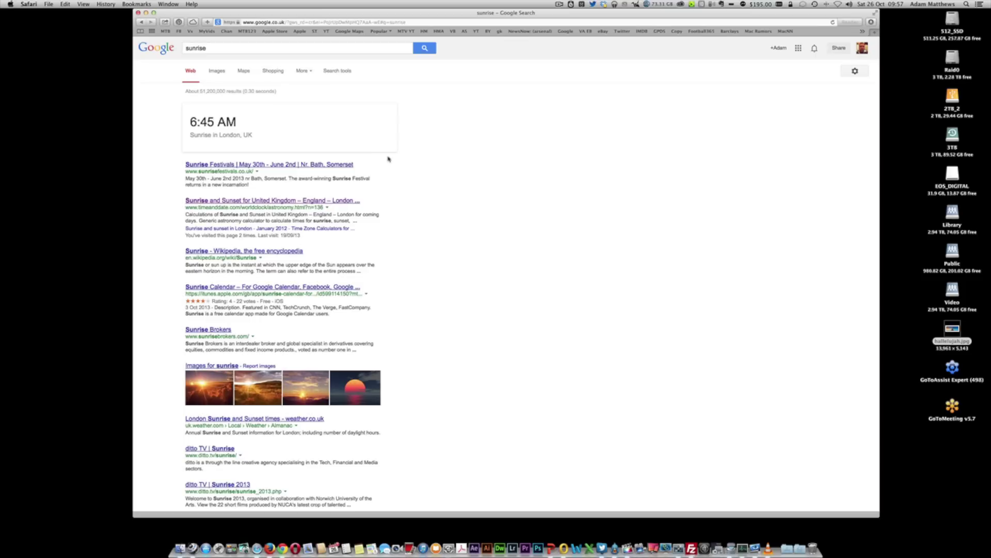
Search for 'sun rise' and switch to the Google Images results
left_click(195, 48)
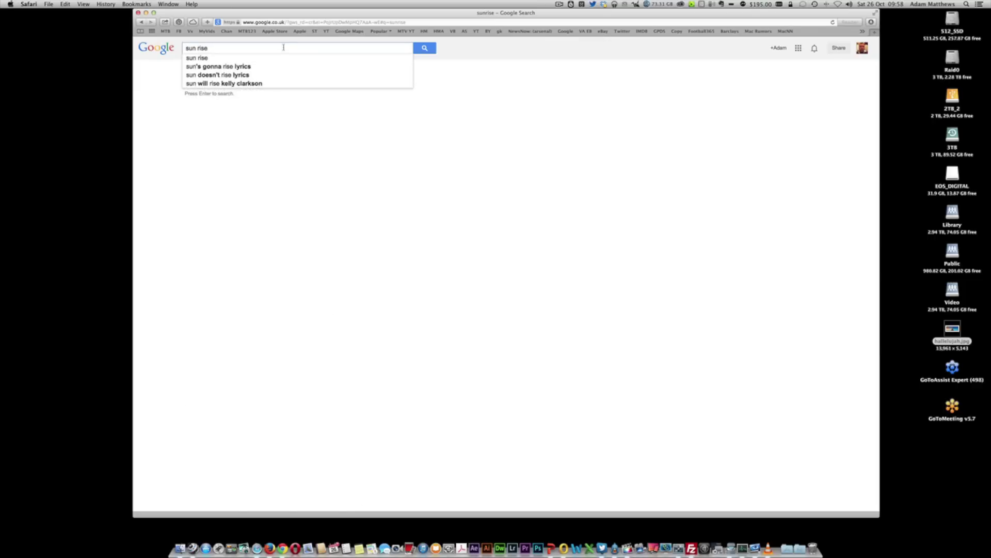
key("Return")
left_click(216, 71)
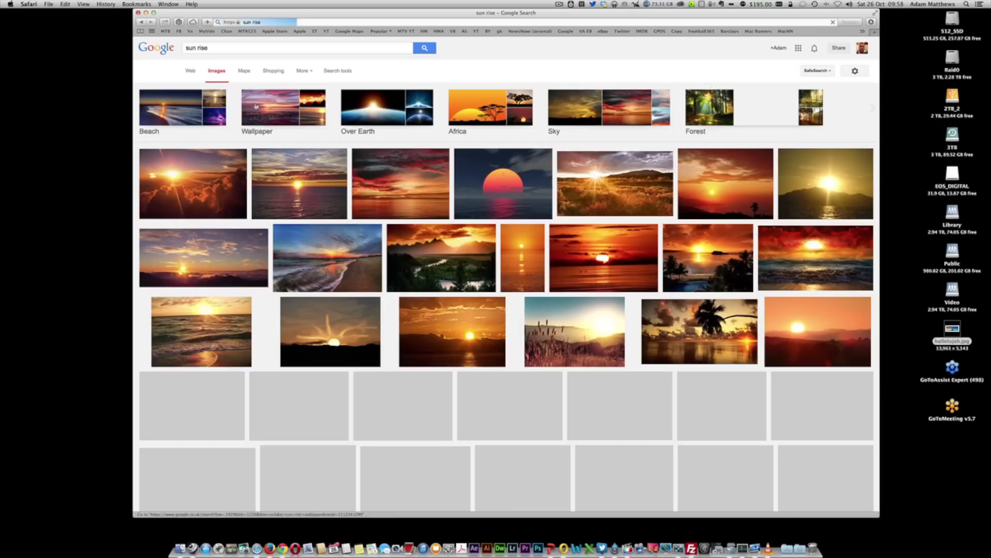
Filter the image results to sizes larger than 70 MP and browse them
left_click(337, 71)
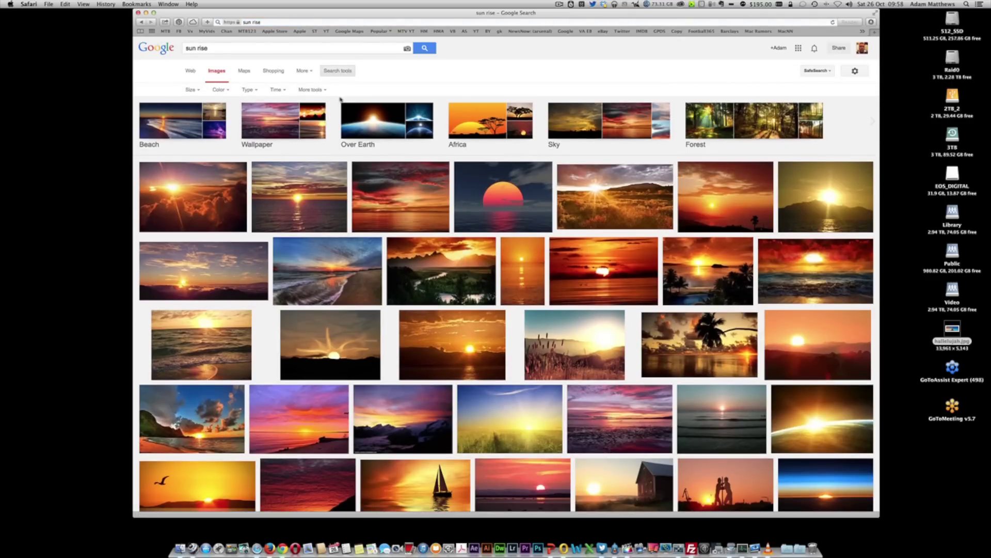
left_click(191, 90)
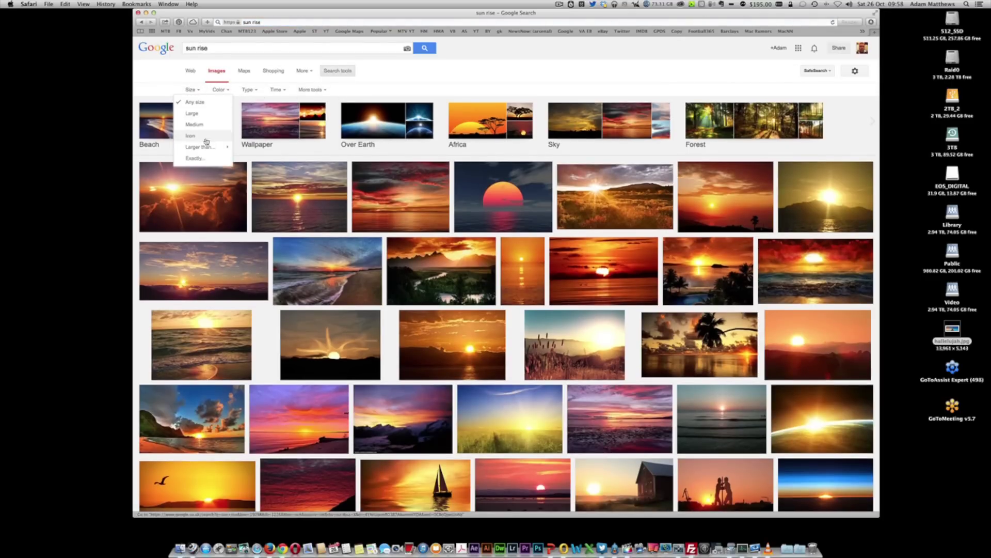
mouse_move(206, 147)
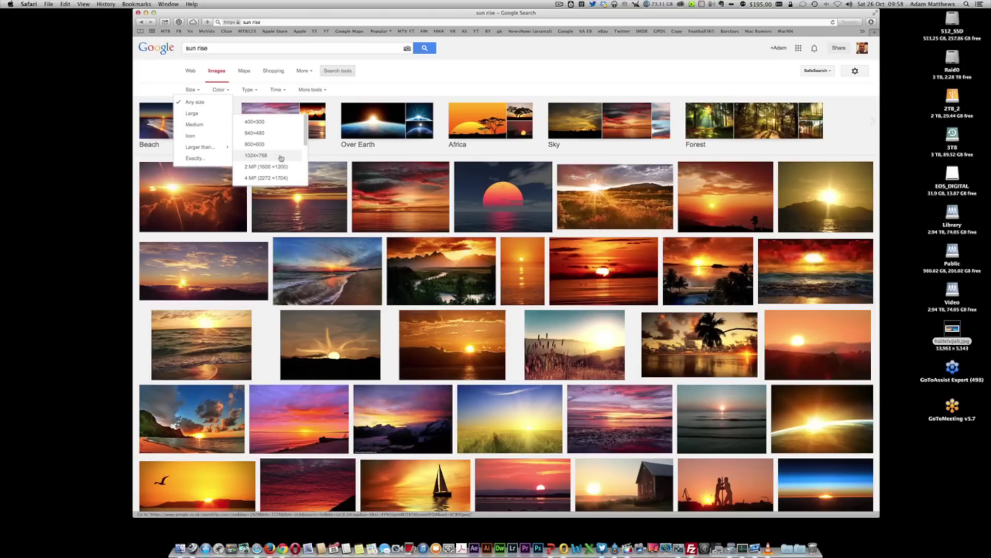
scroll(281, 158, "down", 10)
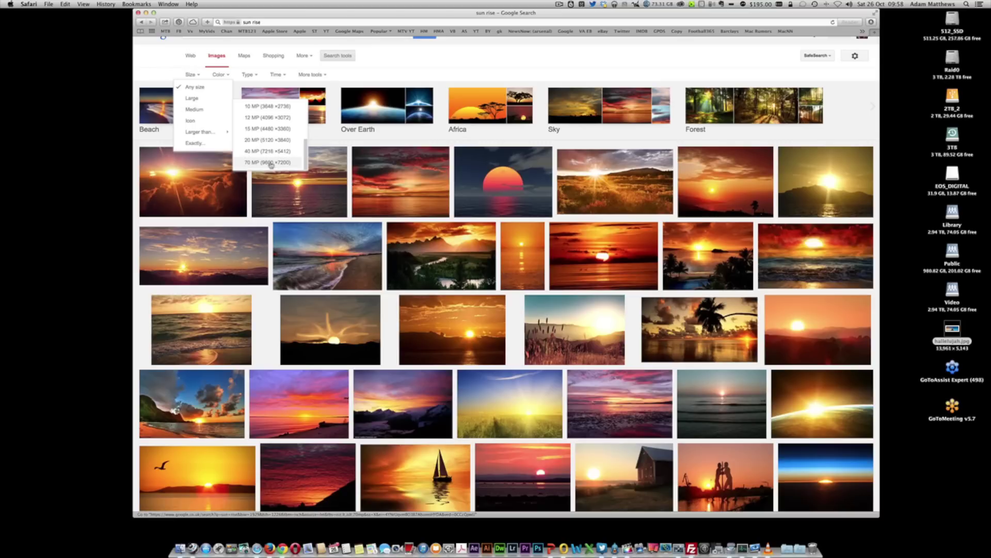
left_click(270, 163)
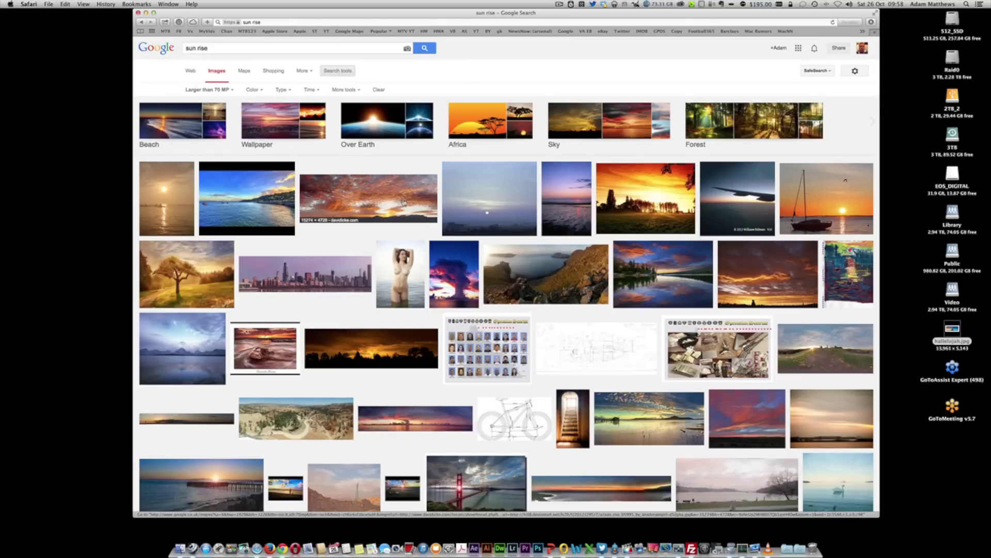
scroll(393, 206, "down", 5)
scroll(403, 201, "down", 6)
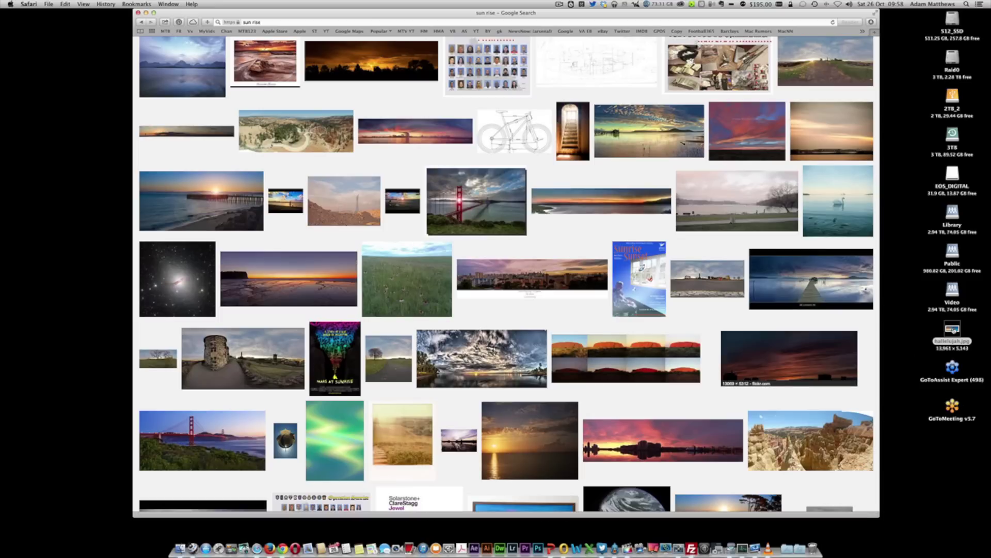
double_click(953, 333)
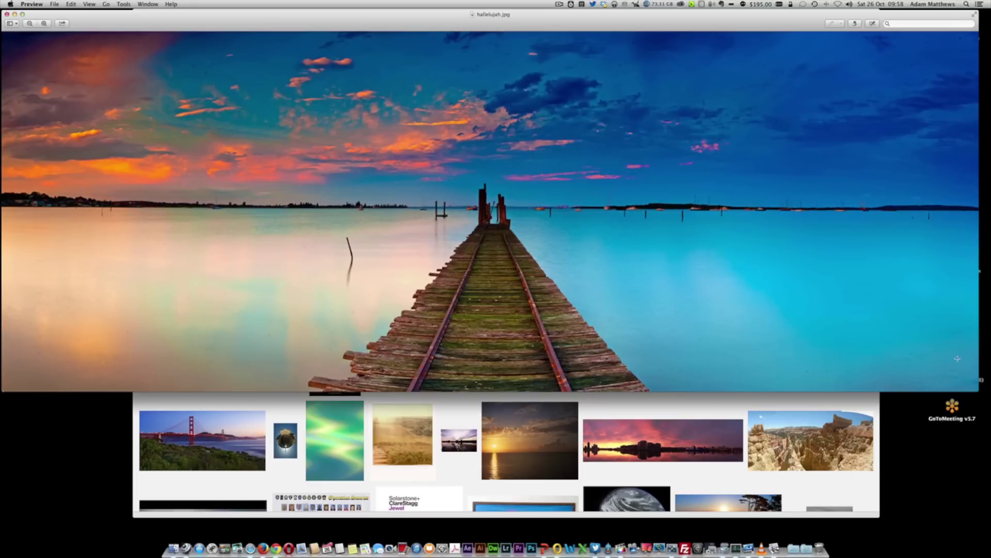
left_click_drag(878, 18, 821, 14)
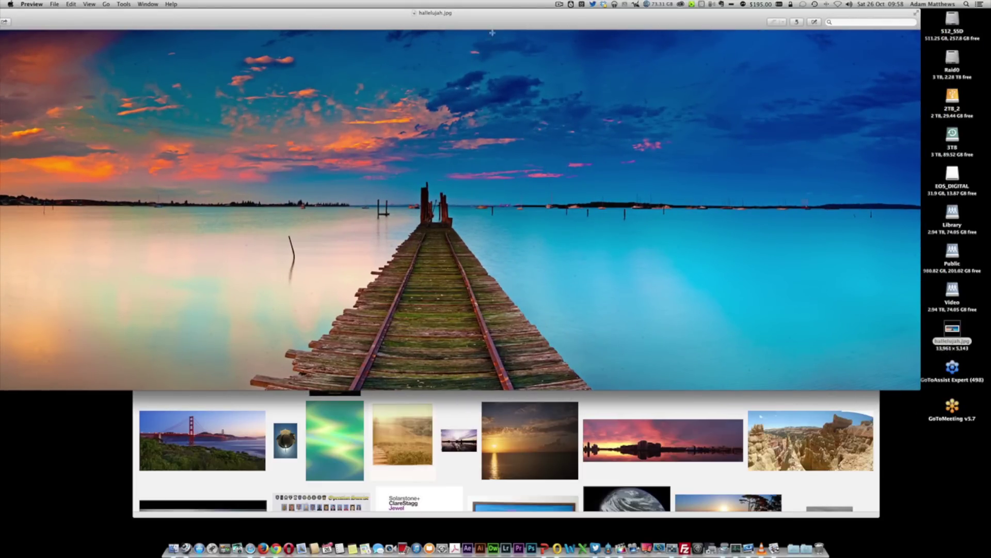
left_click_drag(482, 16, 541, 20)
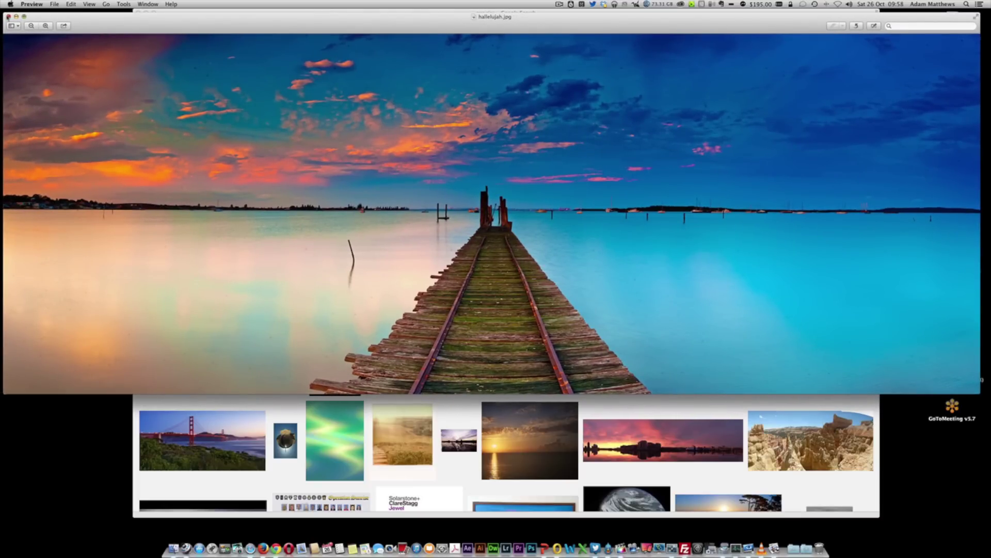
left_click(8, 17)
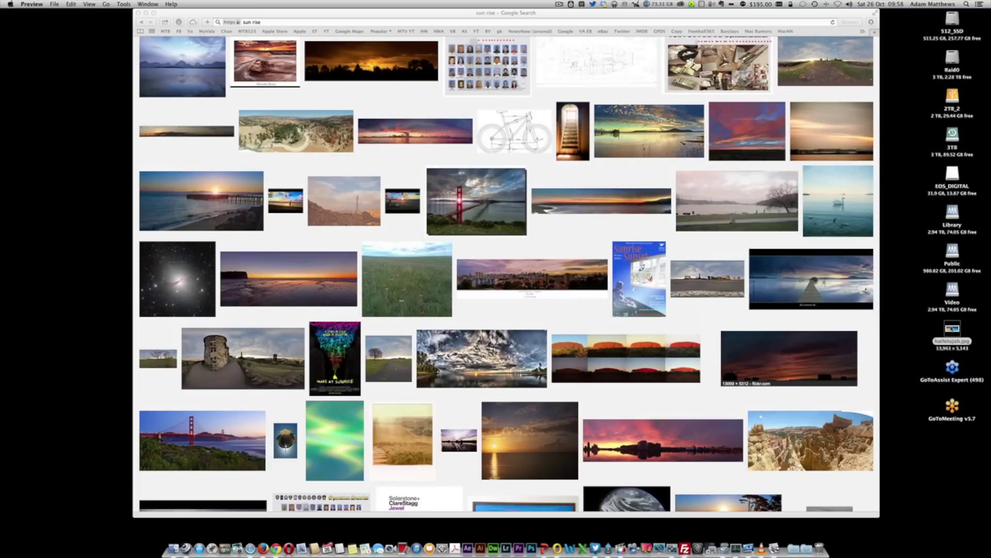
Open hallelujah.jpg with Adobe Photoshop CC
right_click(952, 329)
mouse_move(920, 340)
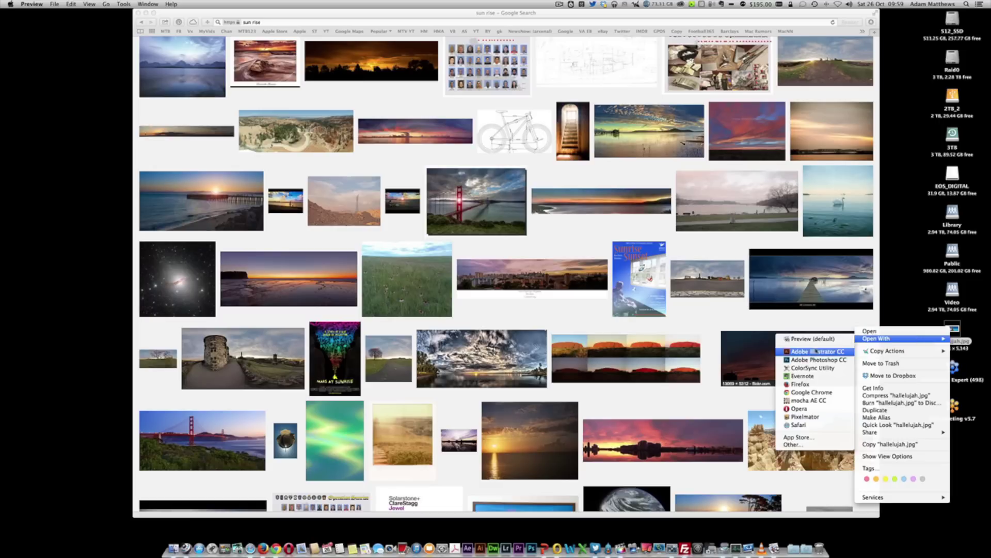
left_click(819, 359)
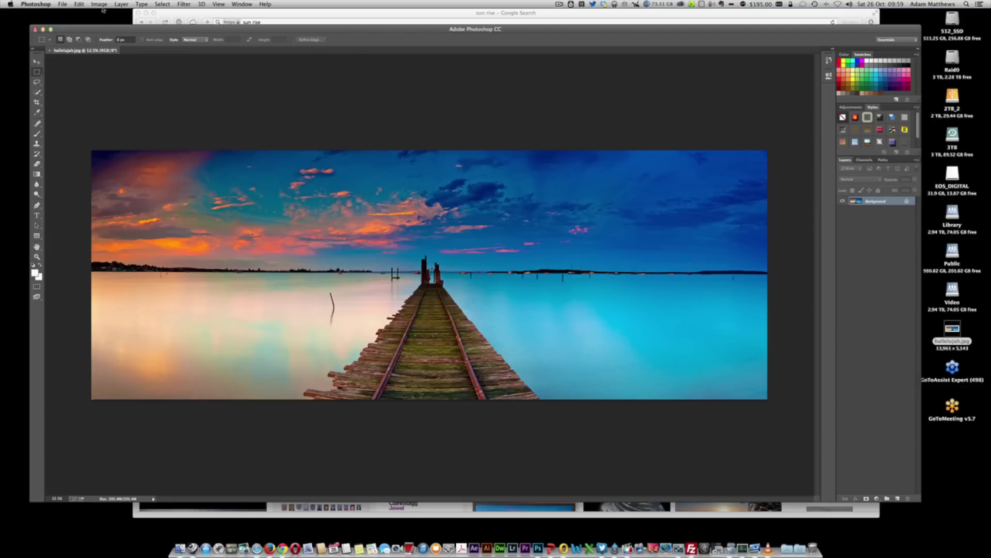
View the 13961 × 5143 pixel Image Size, then open System Preferences' display settings
left_click(99, 4)
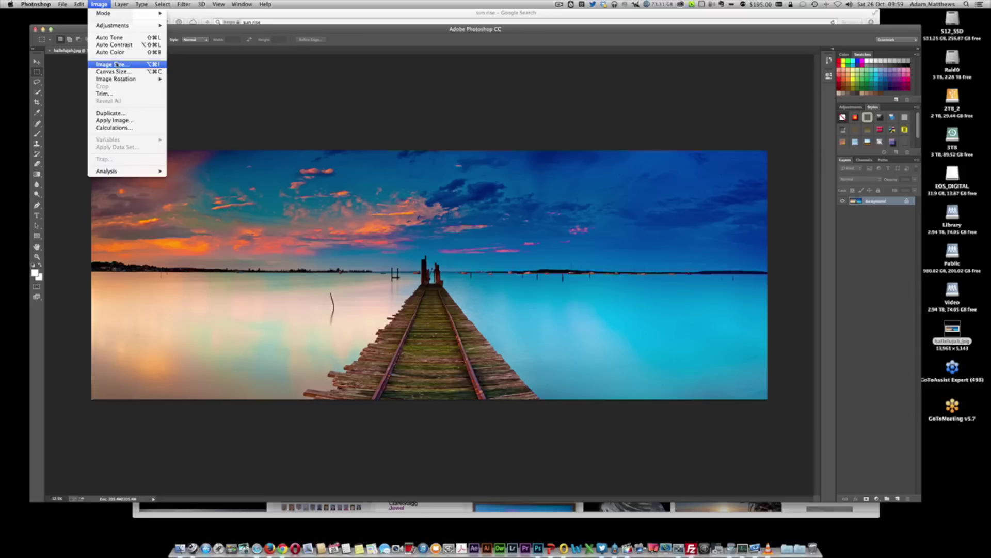
left_click(116, 64)
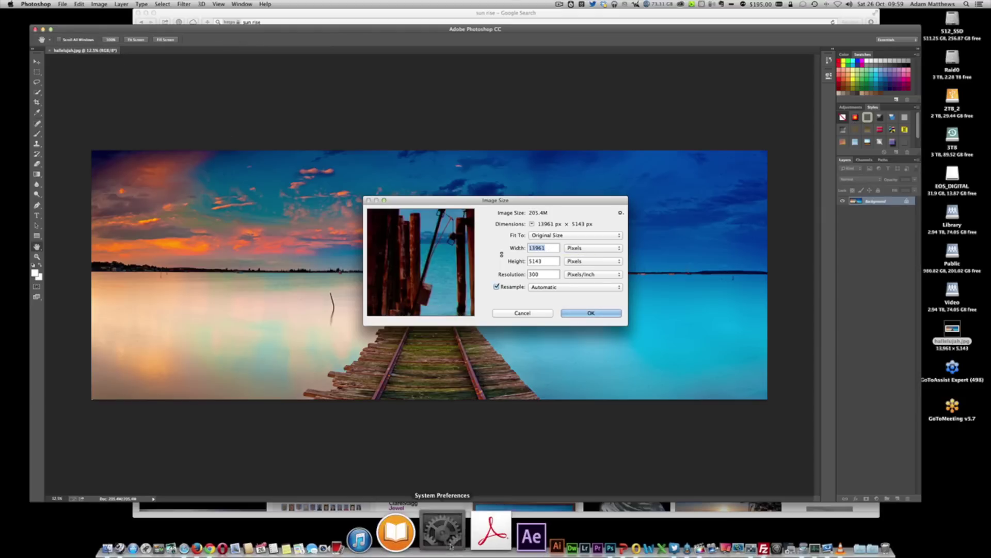
left_click(449, 547)
left_click(427, 232)
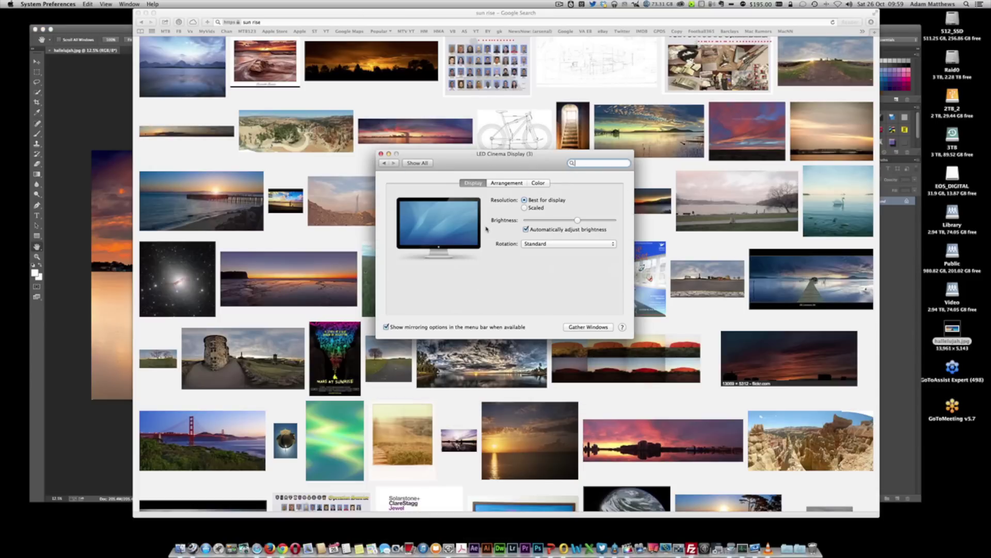
Show the Scaled resolution list to check the 2560×1440 option
left_click(525, 208)
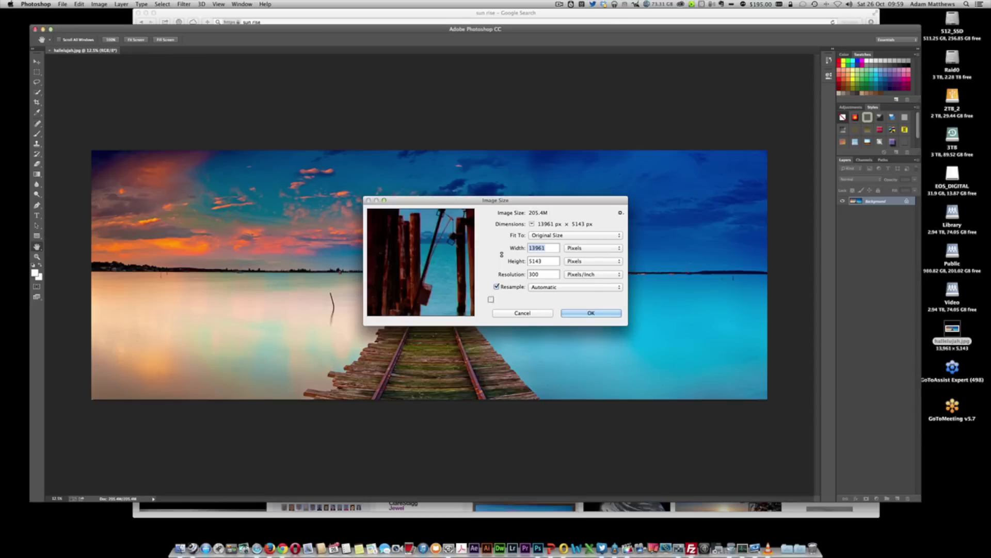
Resample hallelujah.jpg in Image Size to 7680 wide by 2880 high pixels
type("7680")
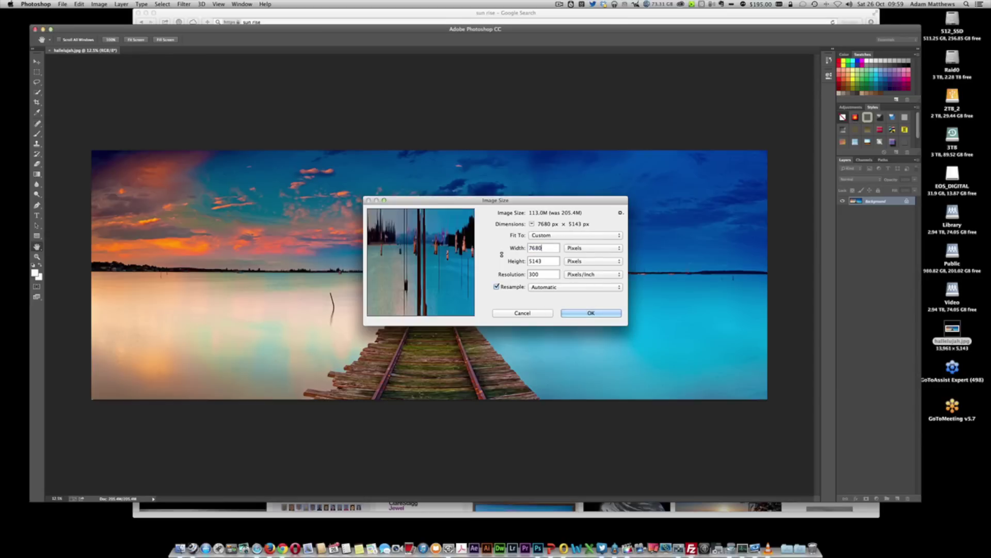
key("Tab")
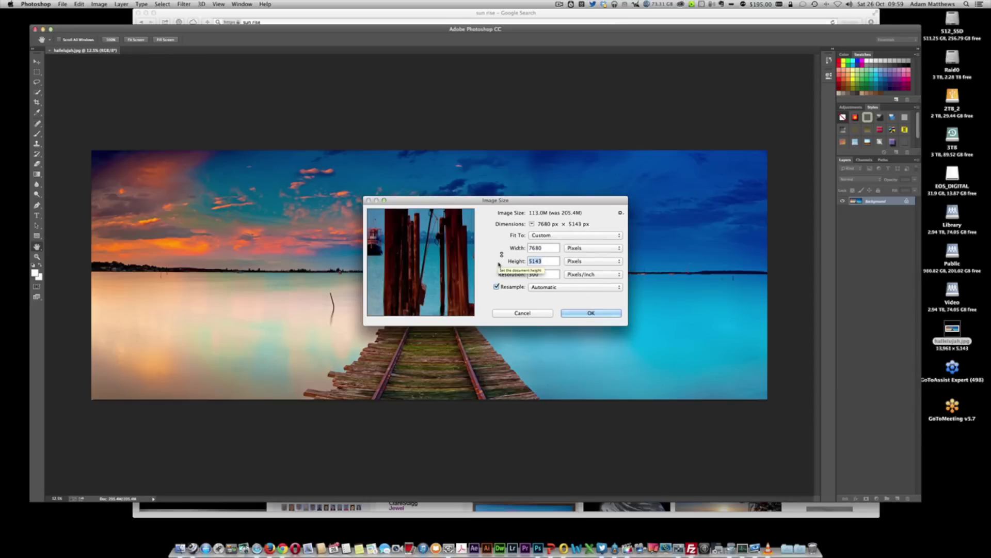
type("2880")
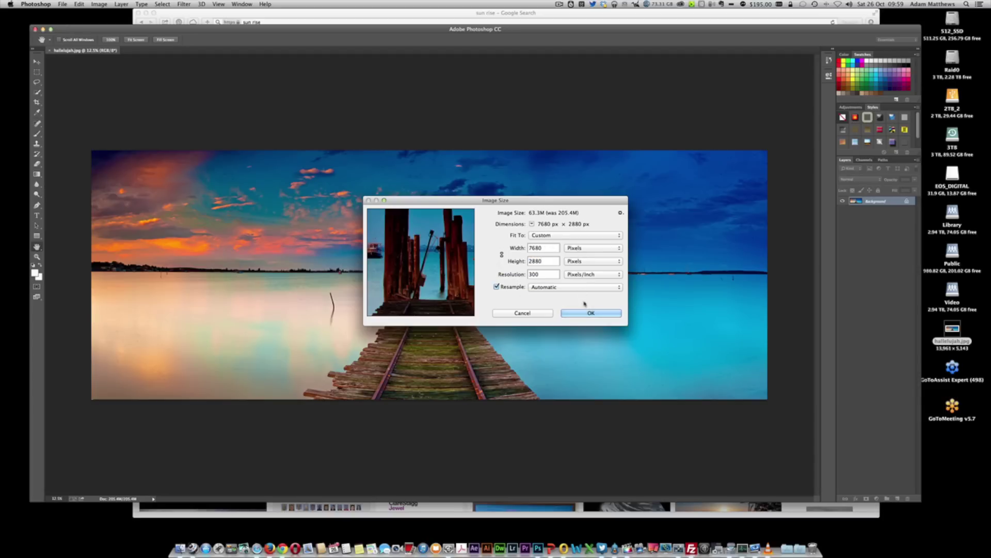
left_click(589, 313)
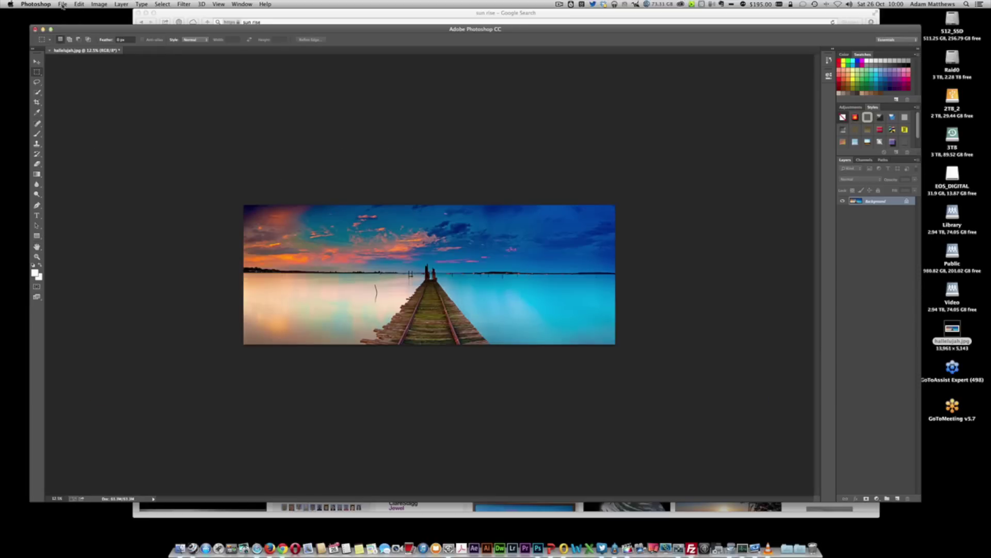
Set Canvas Size to 2560 × 1440 pixels with the top-left anchor to crop the first tile
left_click(100, 5)
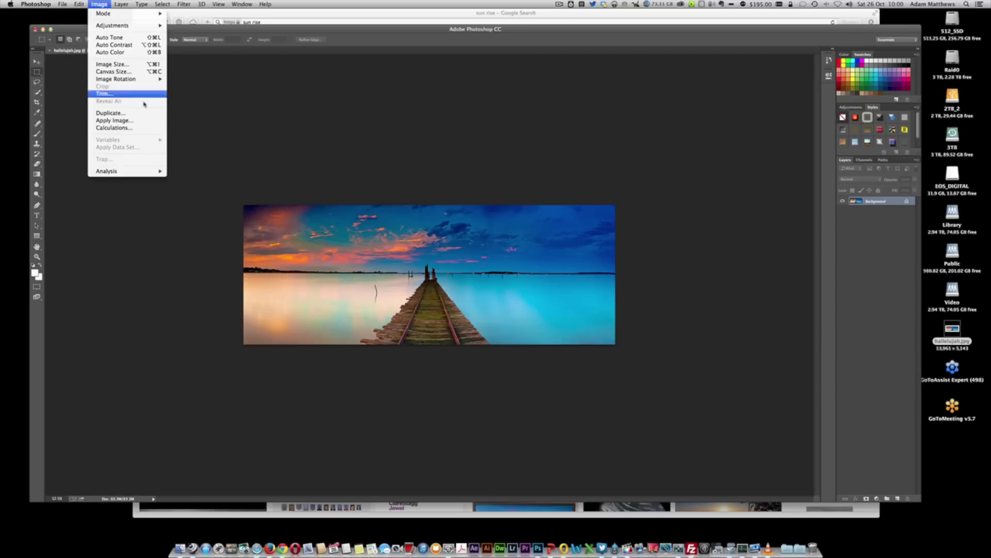
left_click(126, 73)
left_click(504, 248)
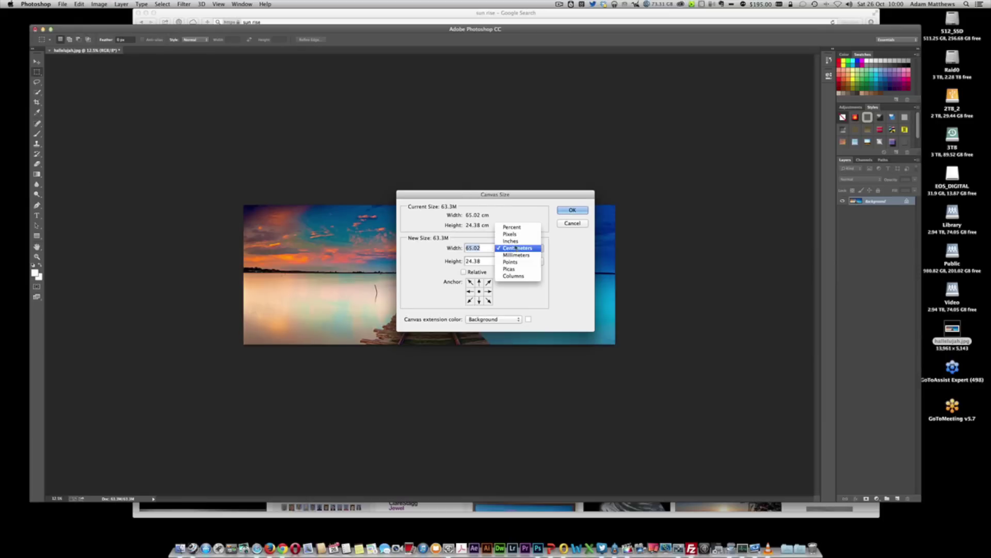
left_click(516, 236)
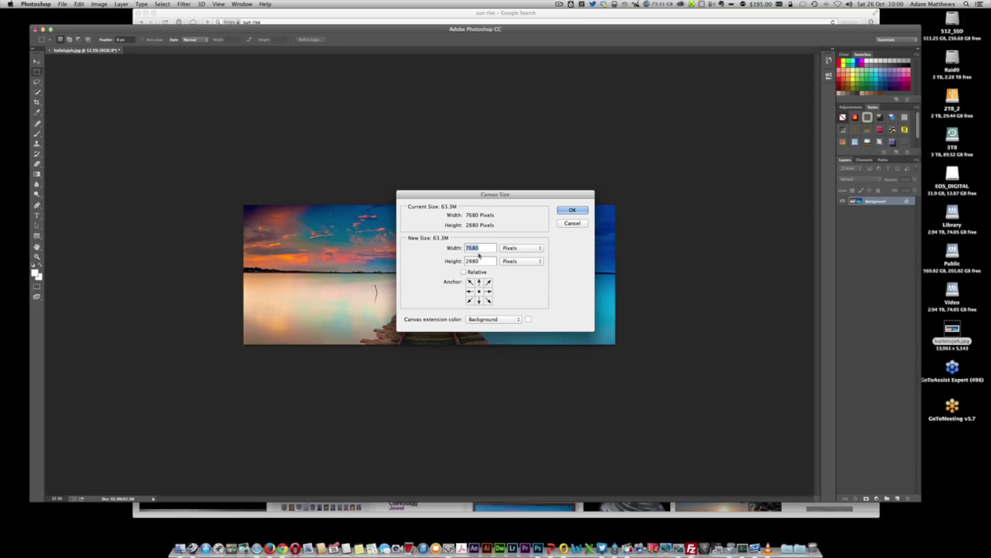
type("2560")
key("Tab")
type("1440")
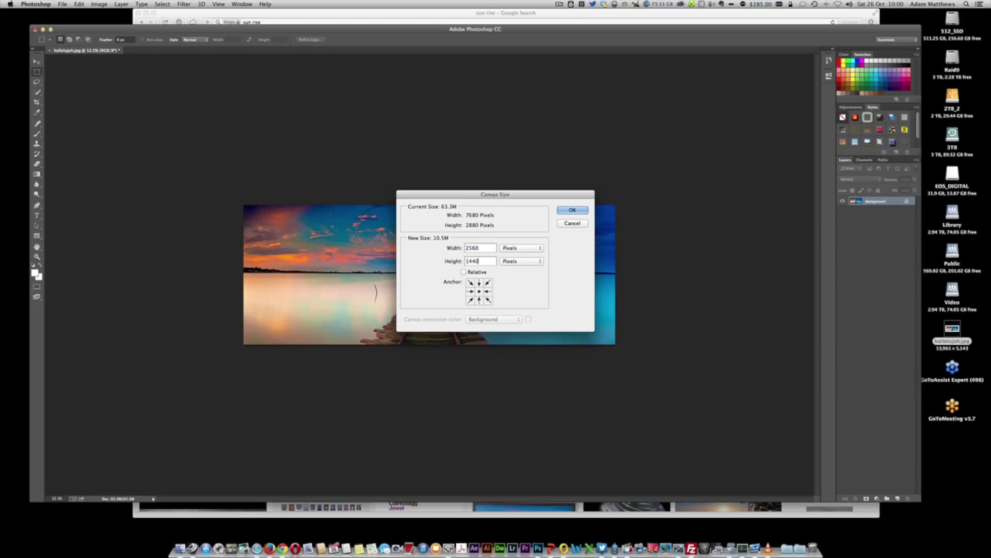
left_click(471, 283)
left_click(573, 210)
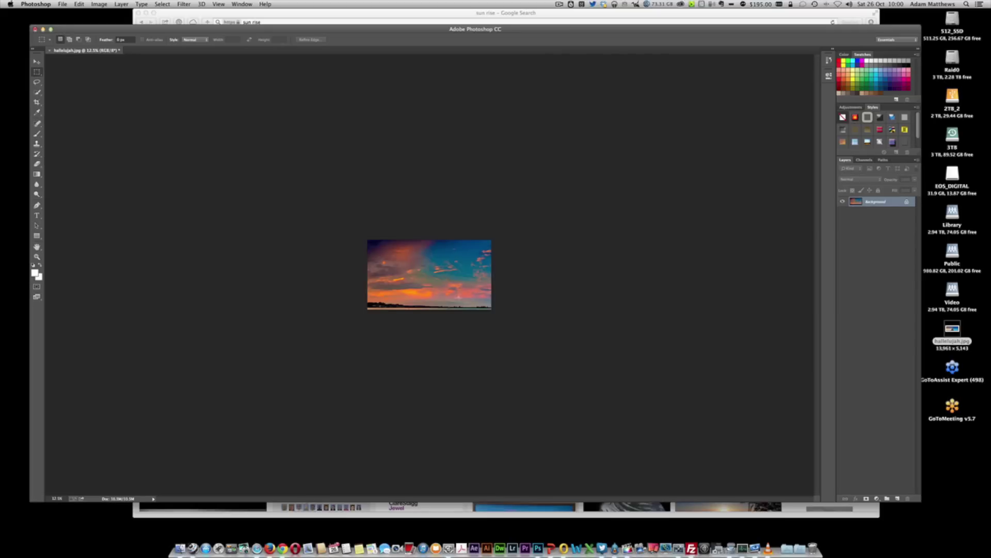
Start Save As and create a new folder named Demo on the Desktop
left_click(62, 4)
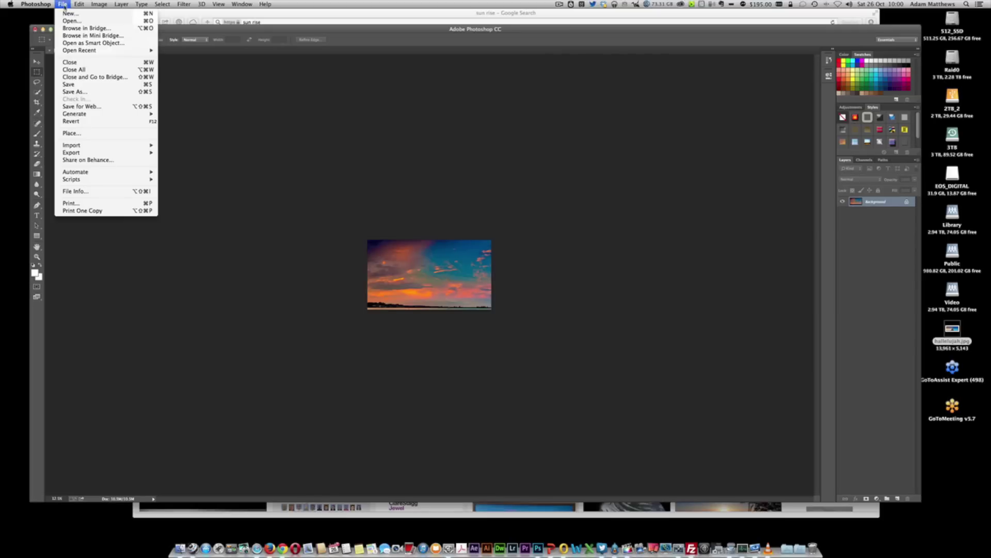
left_click(97, 92)
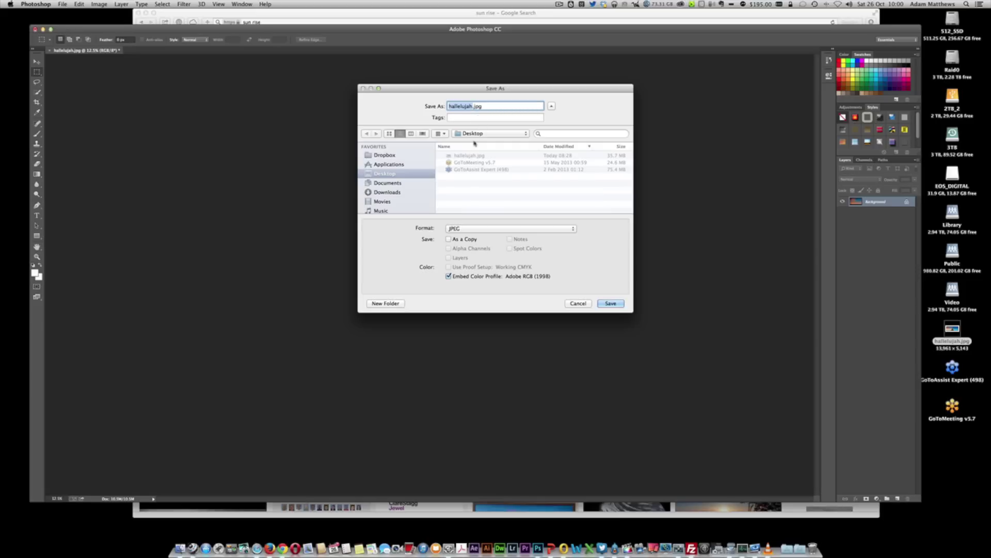
left_click(388, 303)
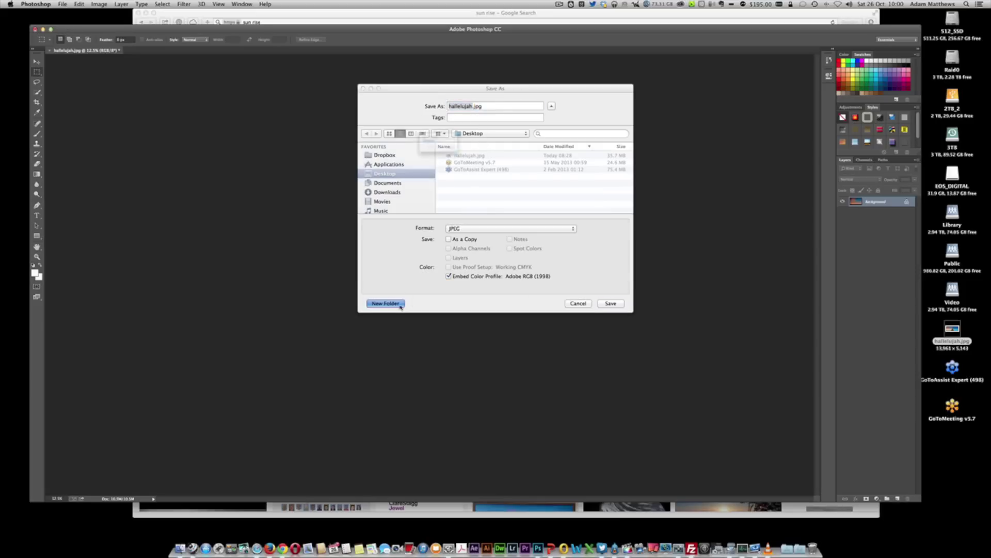
type("Demo")
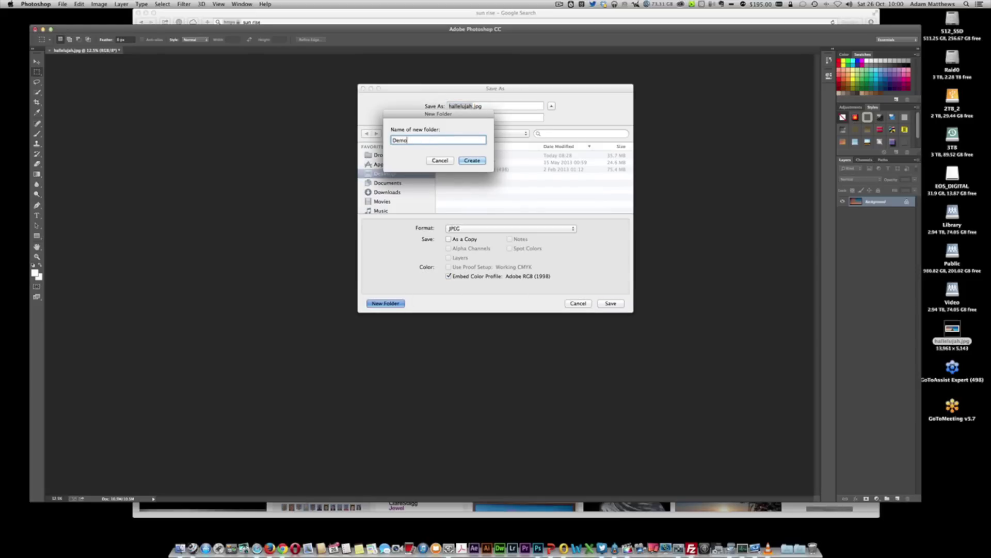
key("Return")
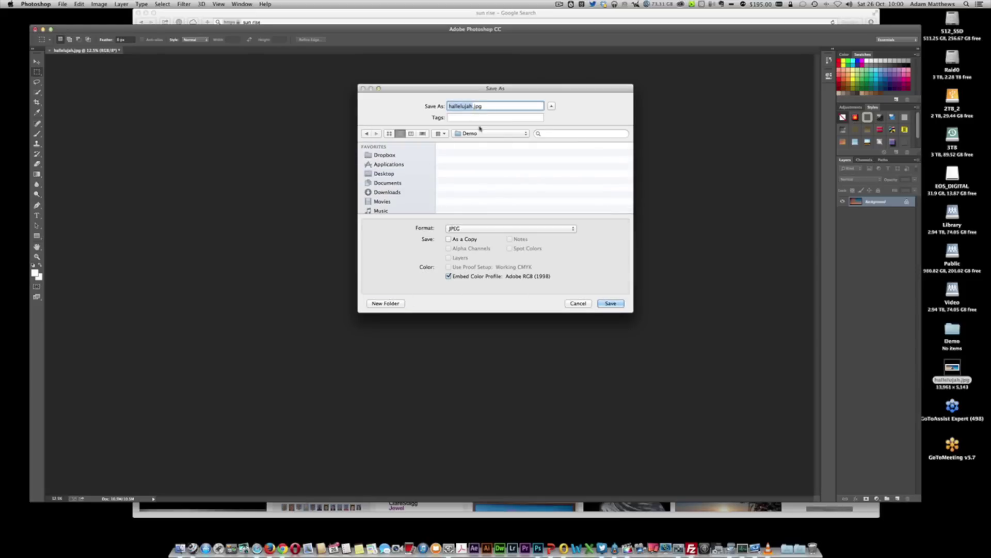
Save the tile as 1.jpg at maximum JPEG quality
type("1")
left_click(610, 304)
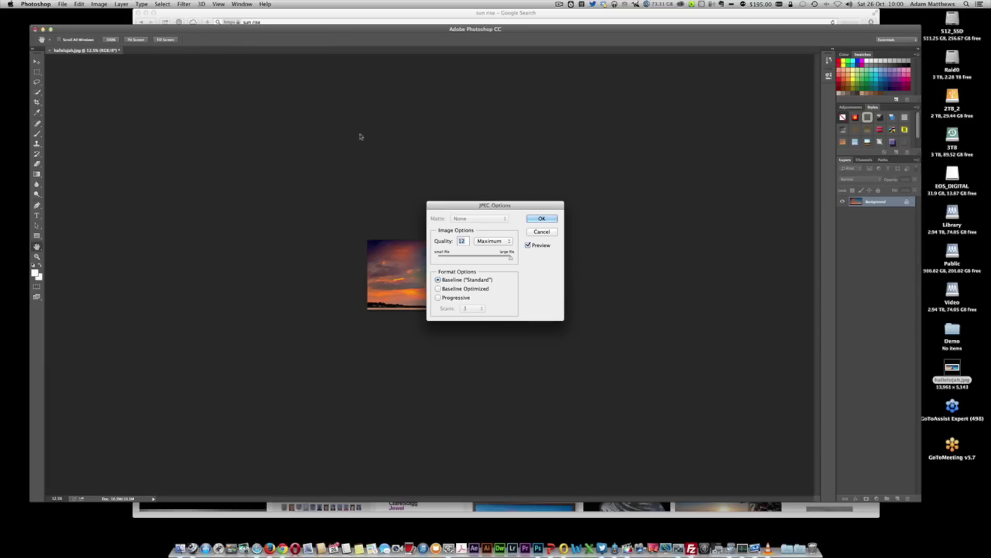
left_click(541, 222)
left_click(100, 5)
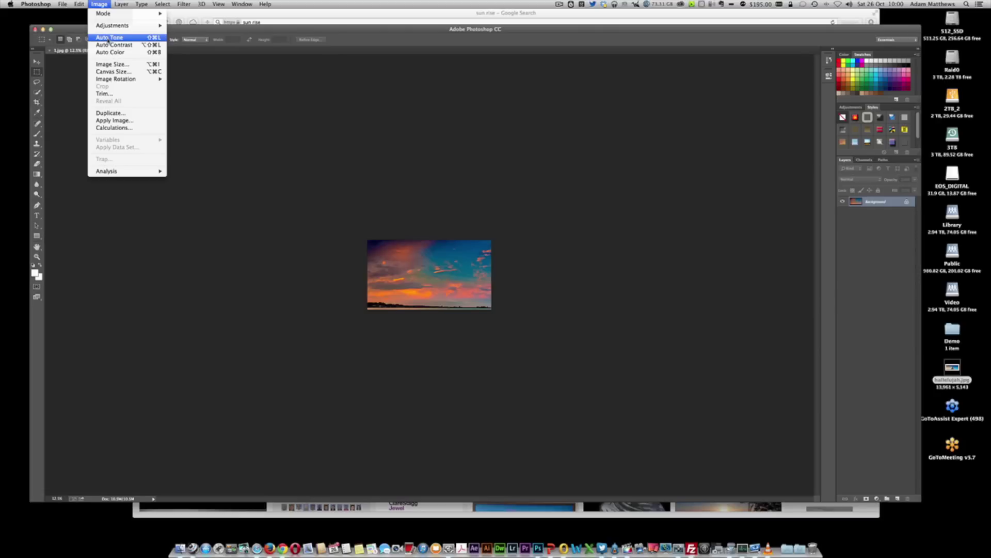
Undo the first crop and recrop to the top-centre 2560 × 1440 pixel tile
mouse_move(79, 5)
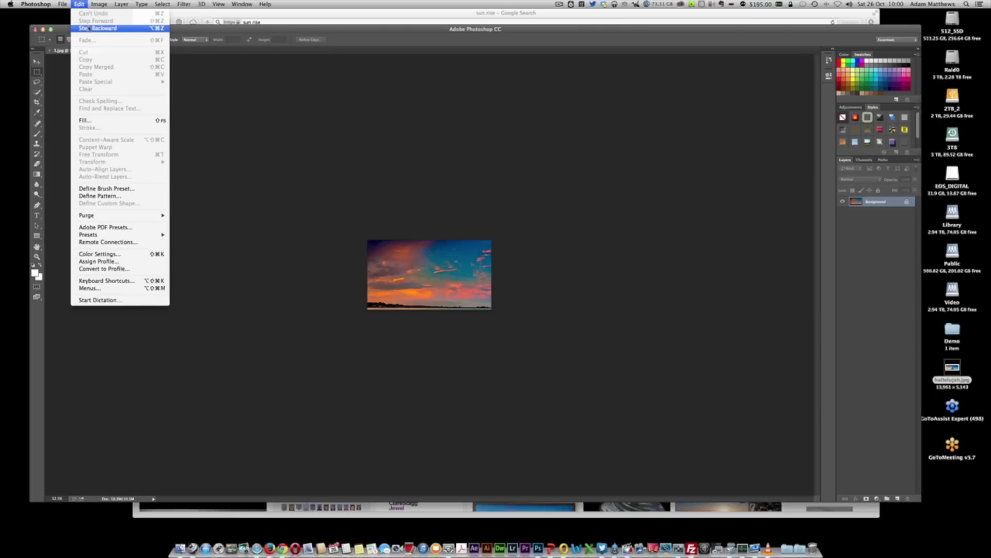
left_click(89, 28)
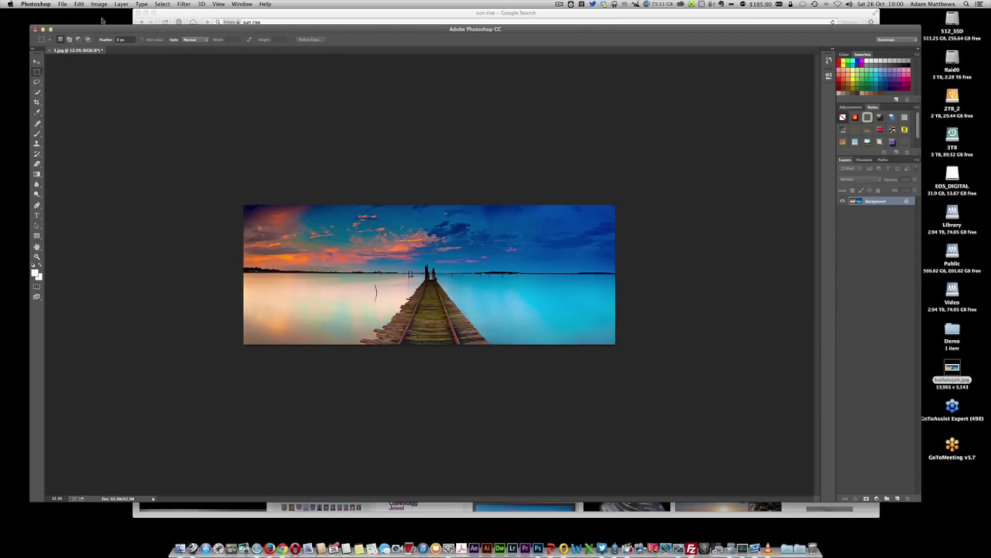
left_click(99, 5)
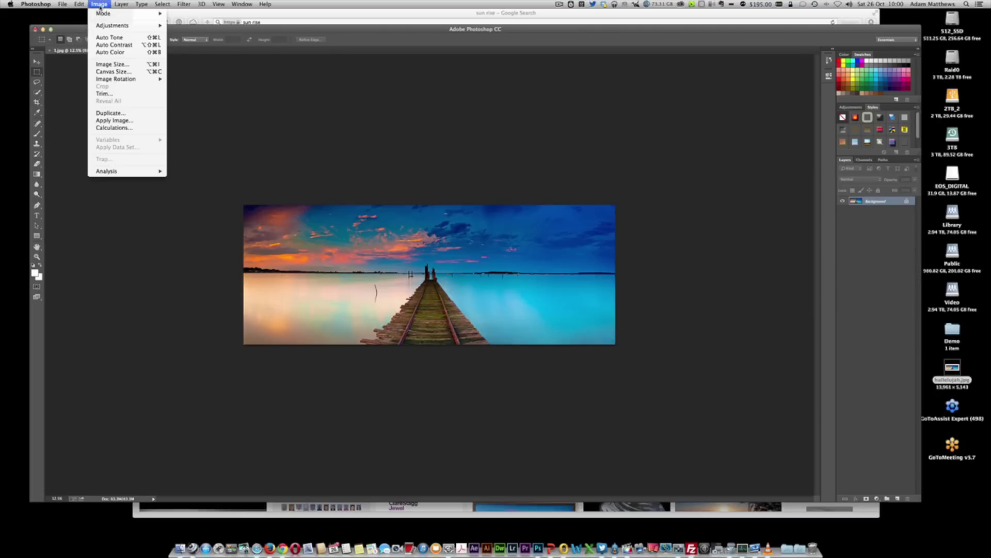
left_click(124, 72)
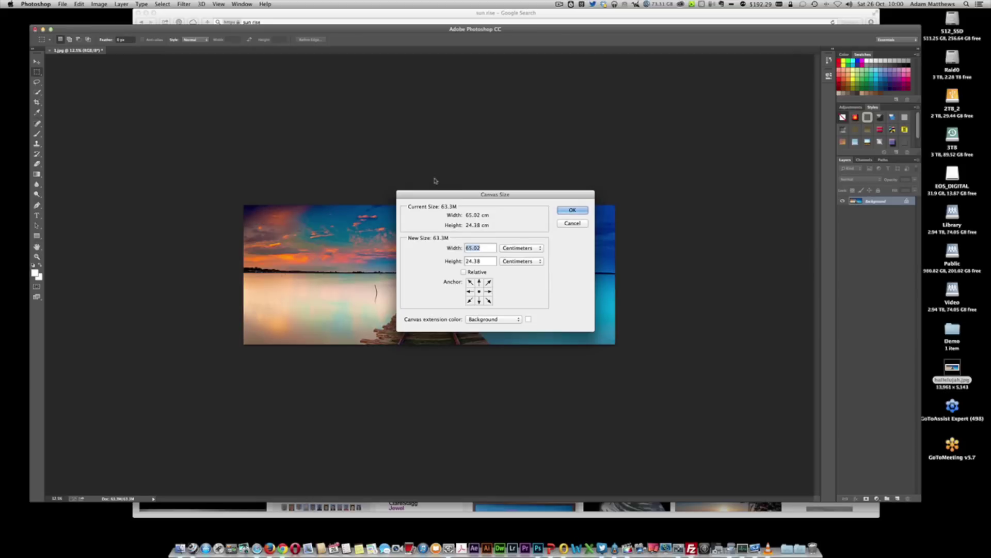
left_click(506, 249)
left_click(516, 234)
type("2560")
key("Tab")
type("1440")
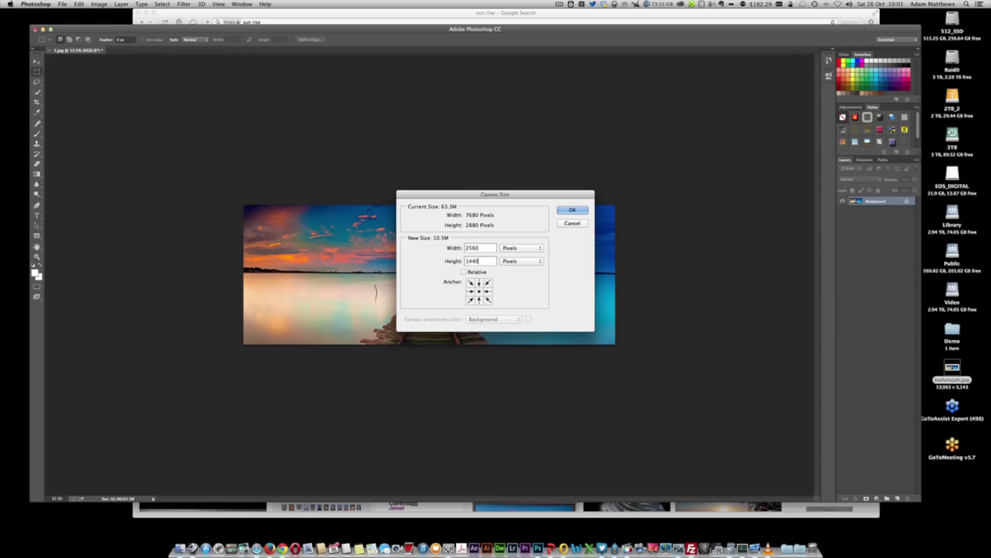
left_click(479, 283)
left_click(571, 211)
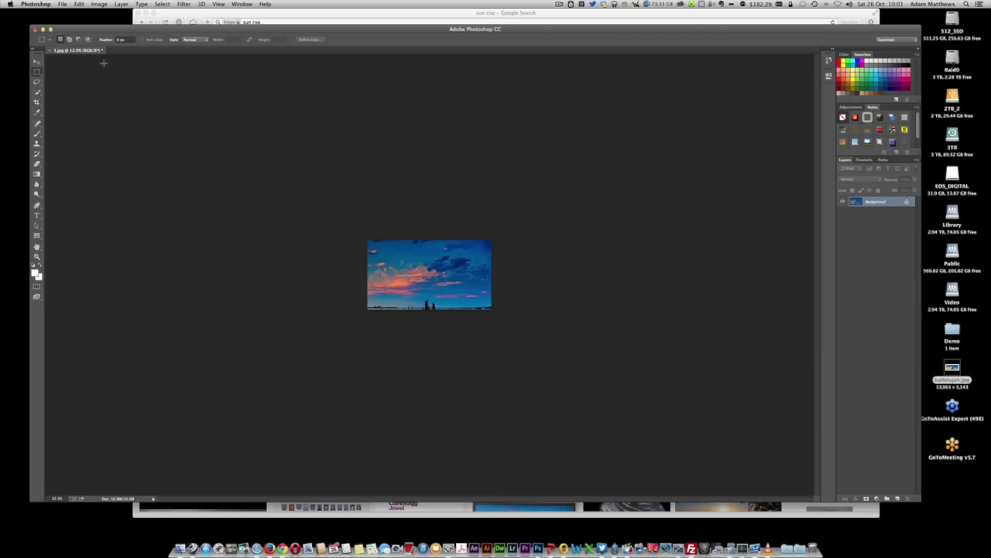
Save the tile as 2.jpg at maximum quality, then step back to the full panorama
left_click(62, 4)
left_click(72, 95)
type("2")
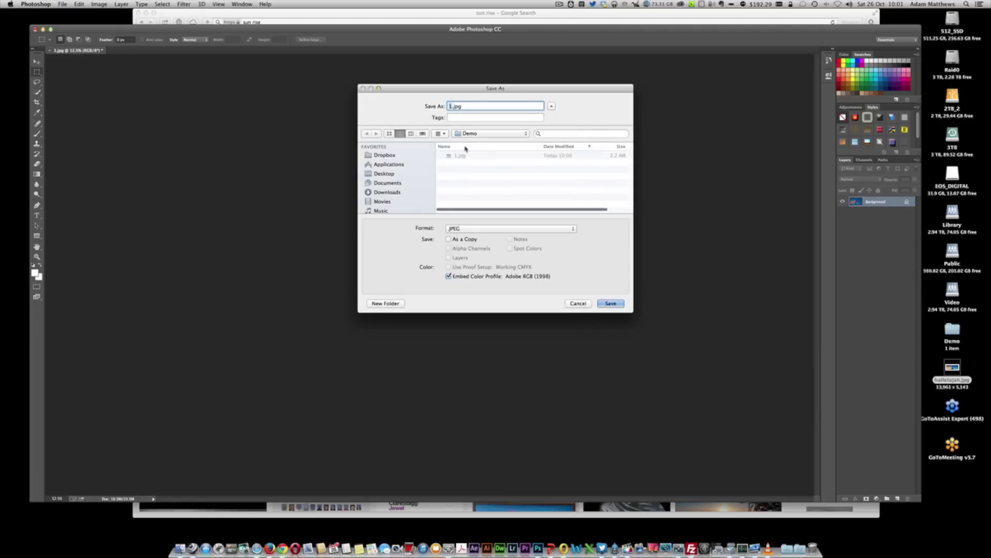
left_click(617, 303)
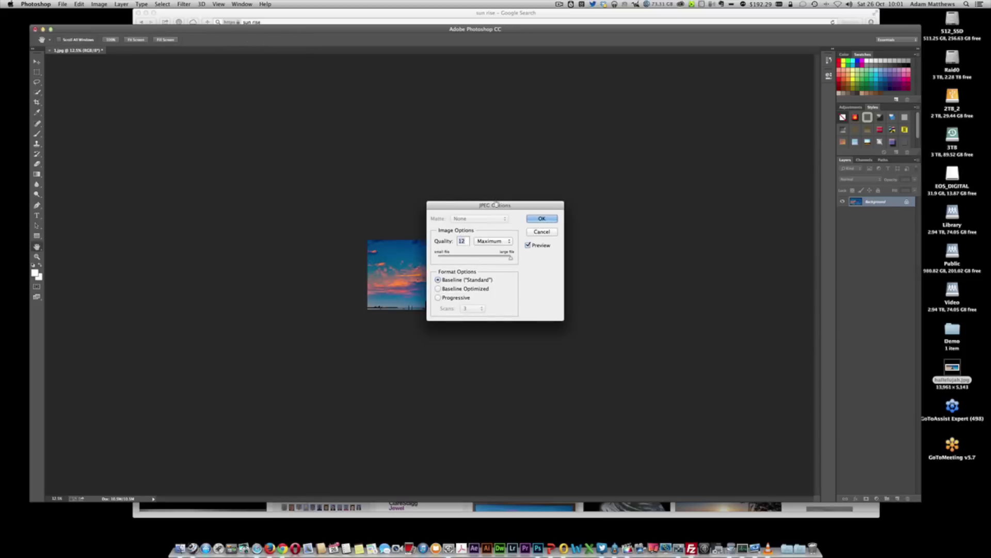
left_click(542, 217)
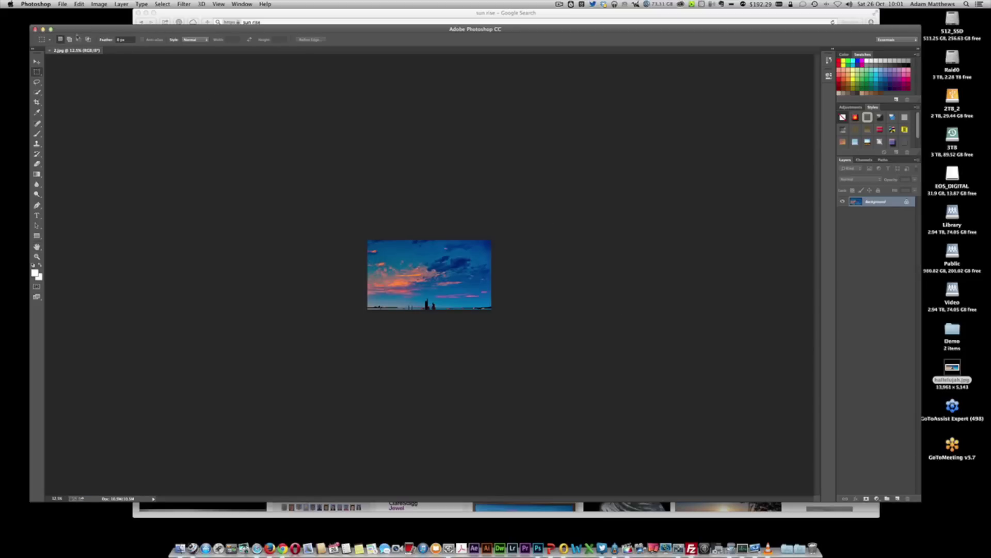
left_click(80, 4)
left_click(87, 28)
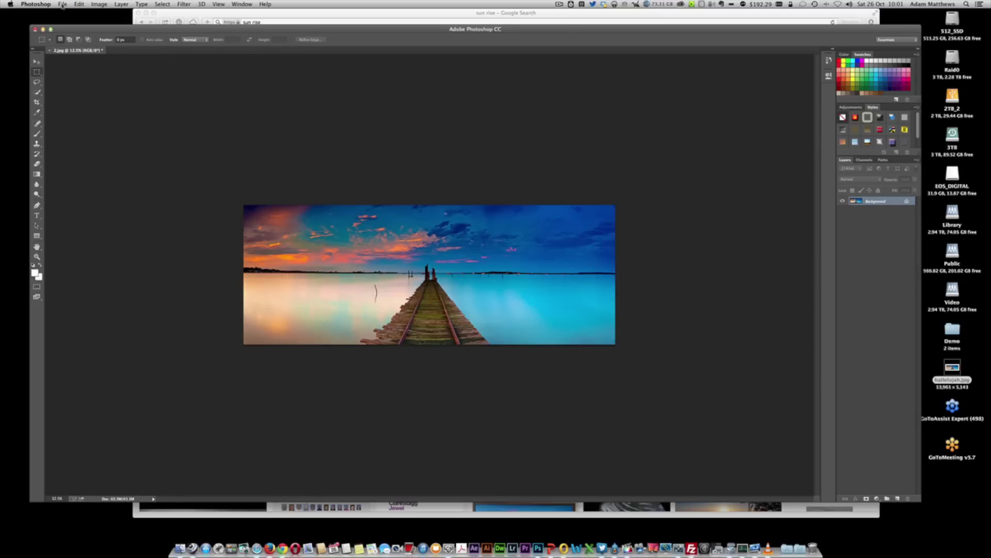
Crop the canvas to 2560 × 1440 pixels anchored at the top-right corner
left_click(99, 4)
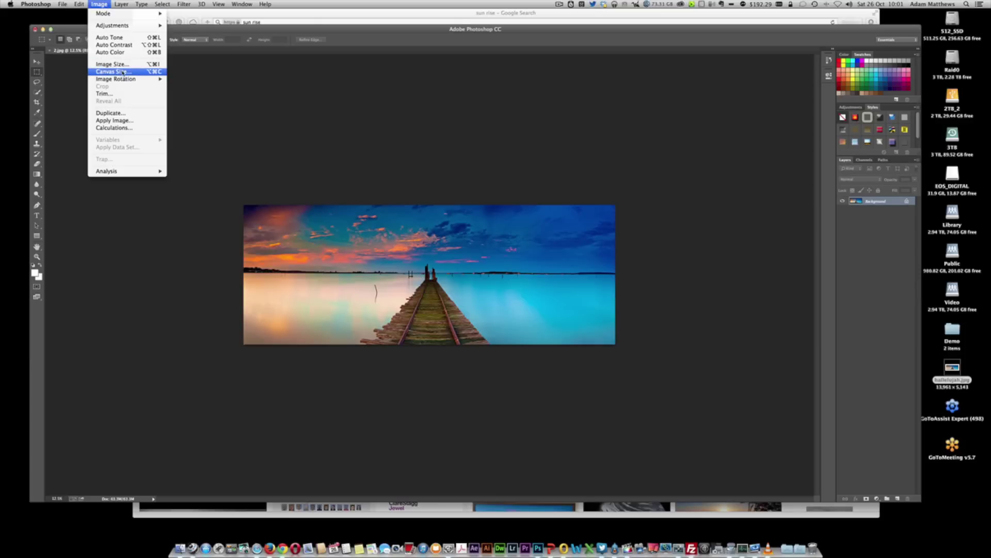
left_click(103, 67)
left_click(511, 249)
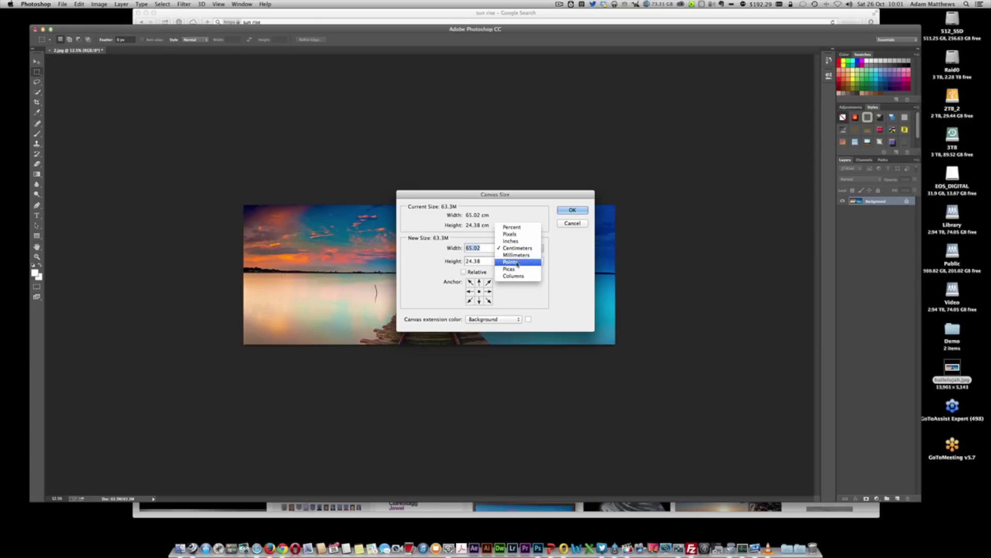
left_click(515, 235)
type("2560")
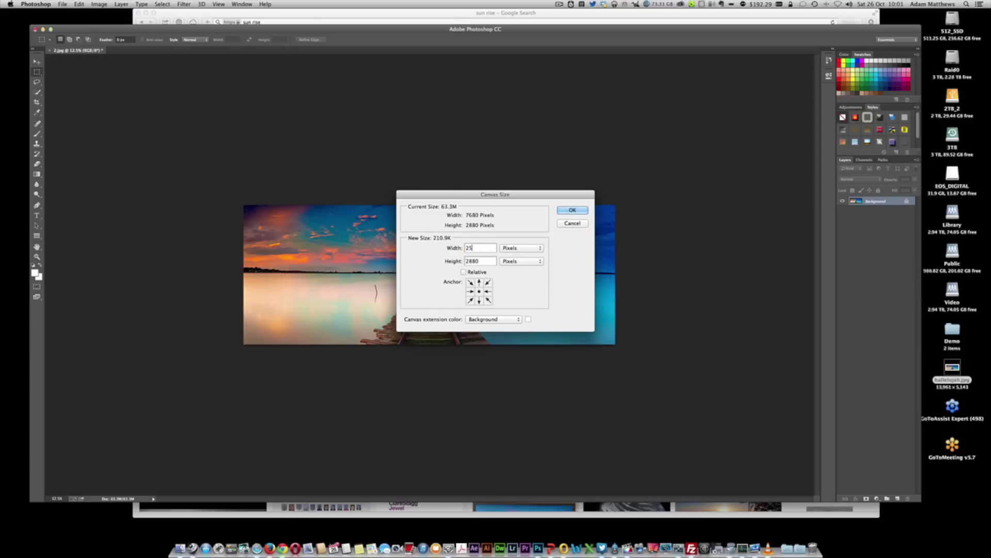
key("Tab")
type("1440")
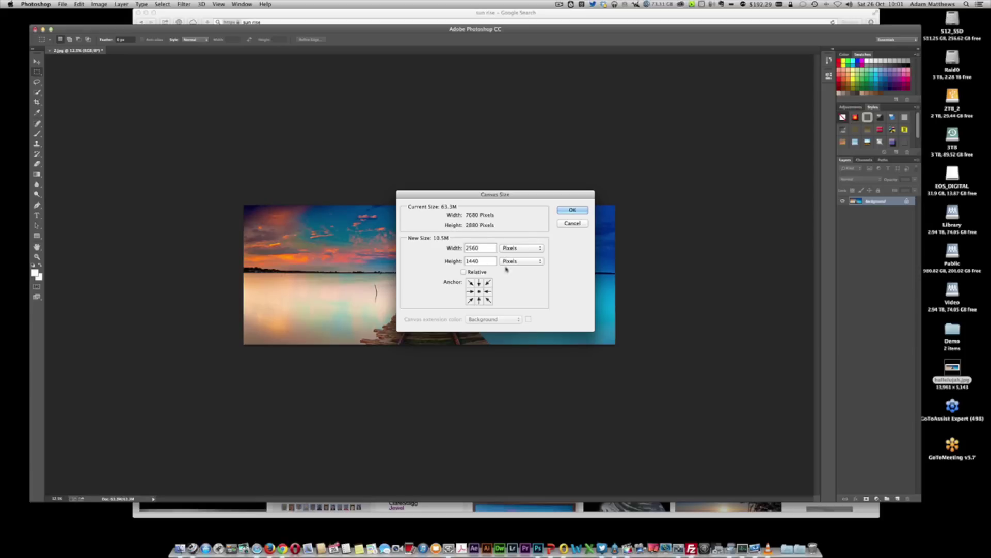
left_click(488, 283)
left_click(572, 210)
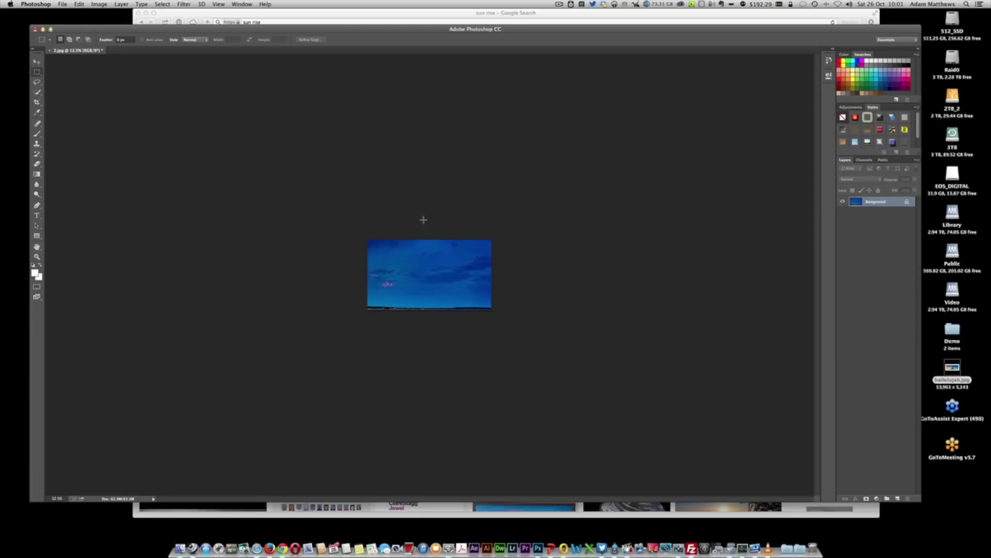
Save the top-right tile as 3.jpg at maximum JPEG quality
left_click(62, 4)
left_click(78, 92)
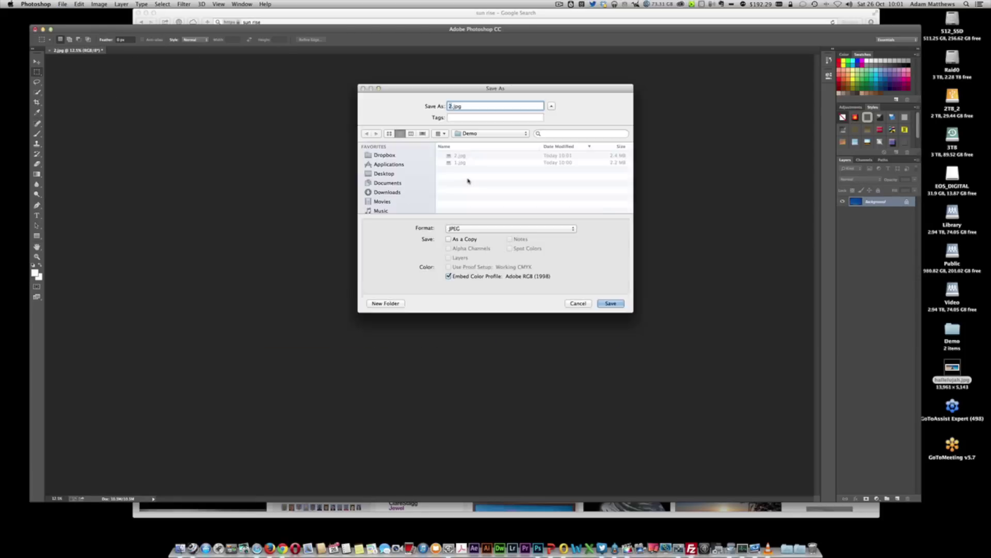
type("3")
left_click(611, 303)
left_click(541, 218)
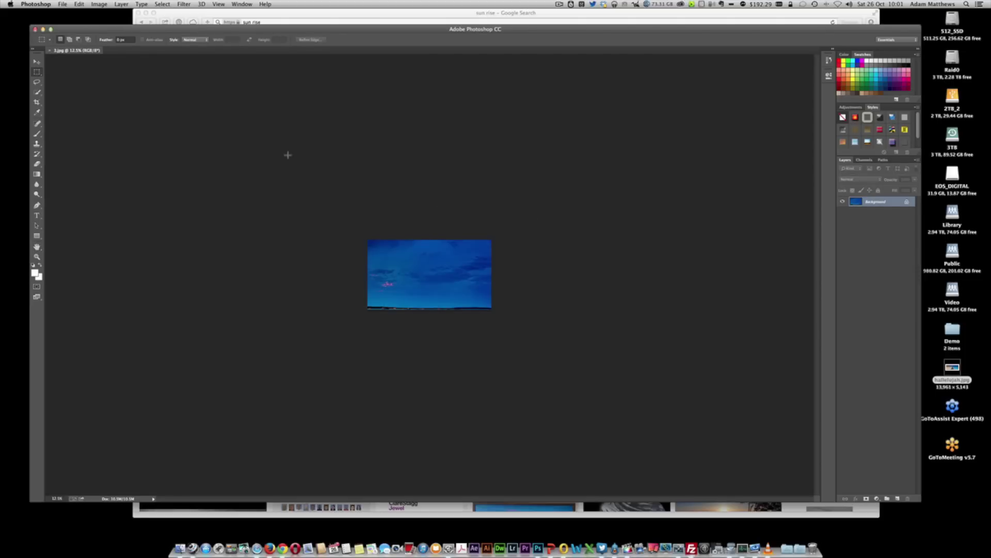
Step backward to undo the crop and restore the full panorama
left_click(97, 4)
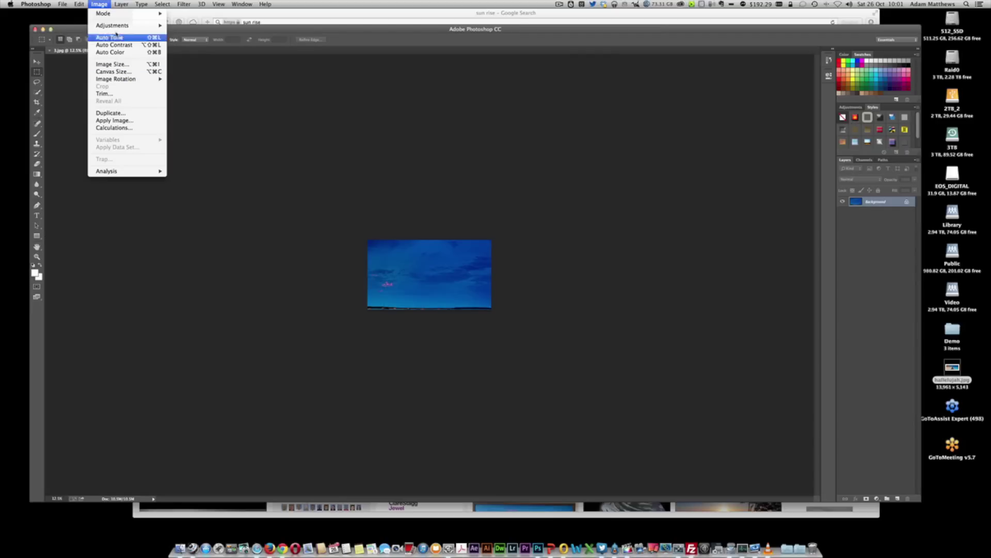
mouse_move(81, 5)
left_click(88, 29)
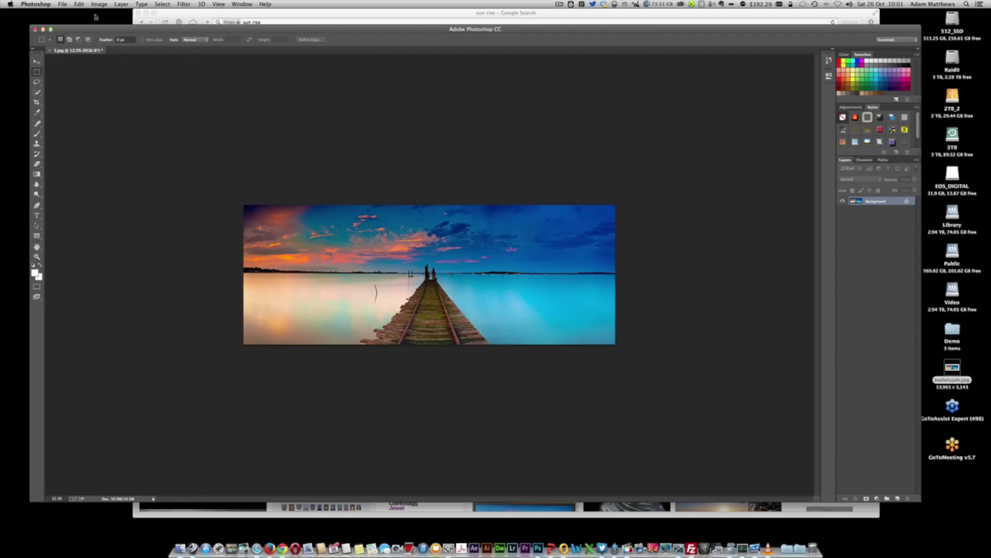
Crop the canvas to 2560 × 1440 pixels anchored at the bottom-left corner
left_click(100, 6)
left_click(120, 73)
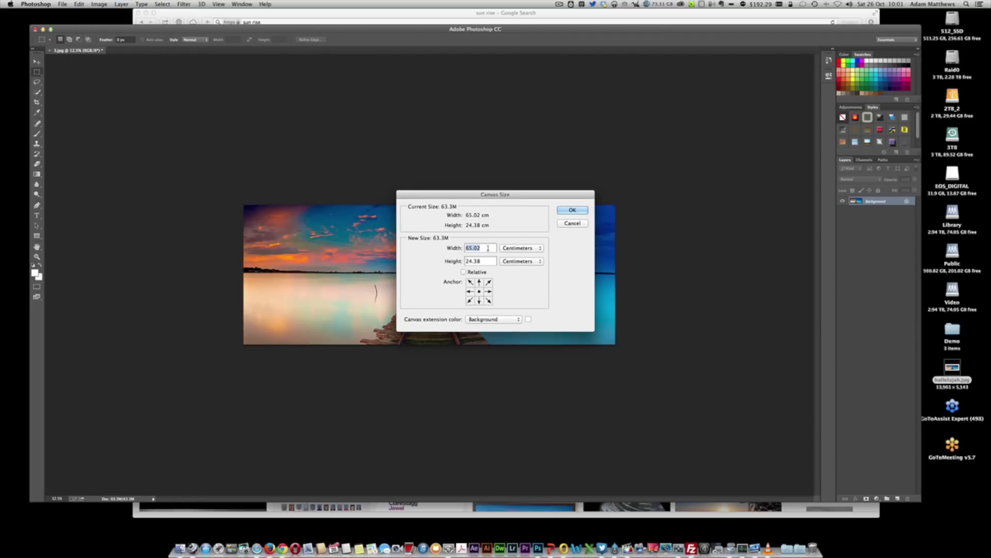
left_click(519, 248)
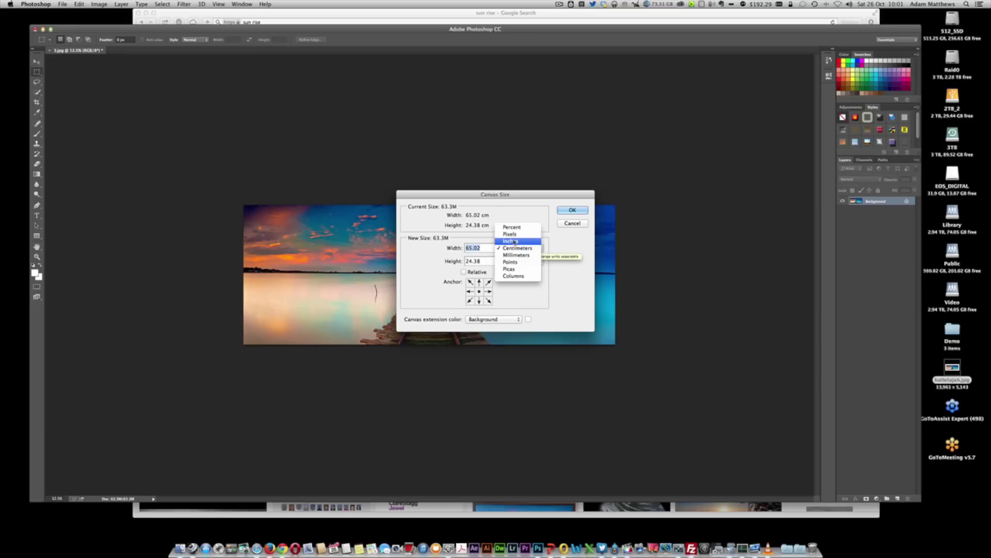
left_click(510, 234)
type("2560")
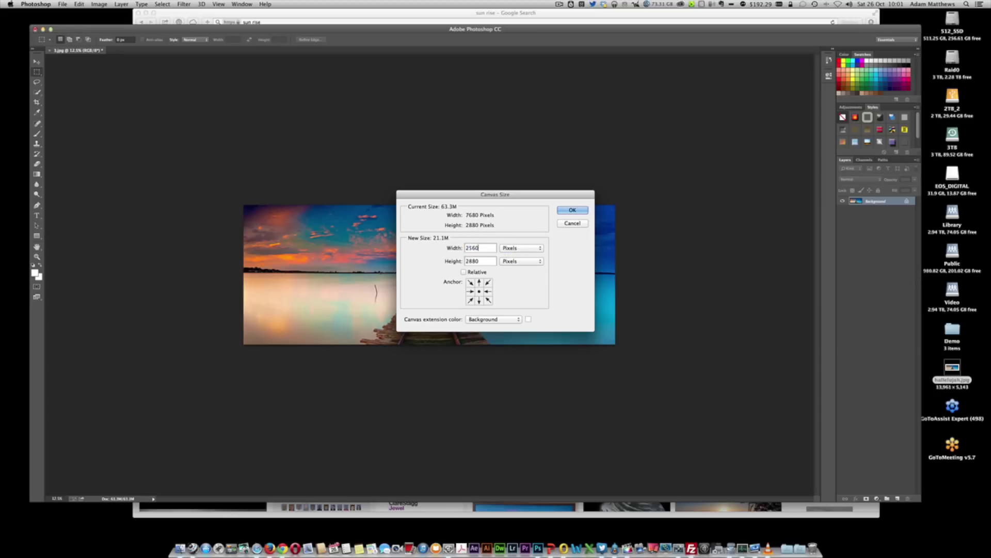
key("Tab")
type("1440")
left_click(470, 300)
left_click(572, 210)
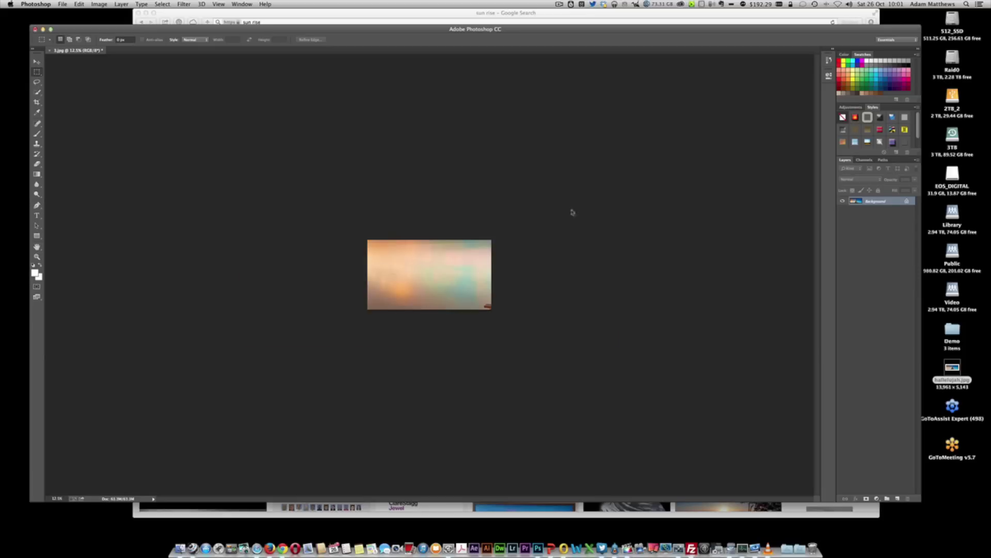
Save the bottom-left tile as 4.jpg, accepting the JPEG quality options
left_click(63, 4)
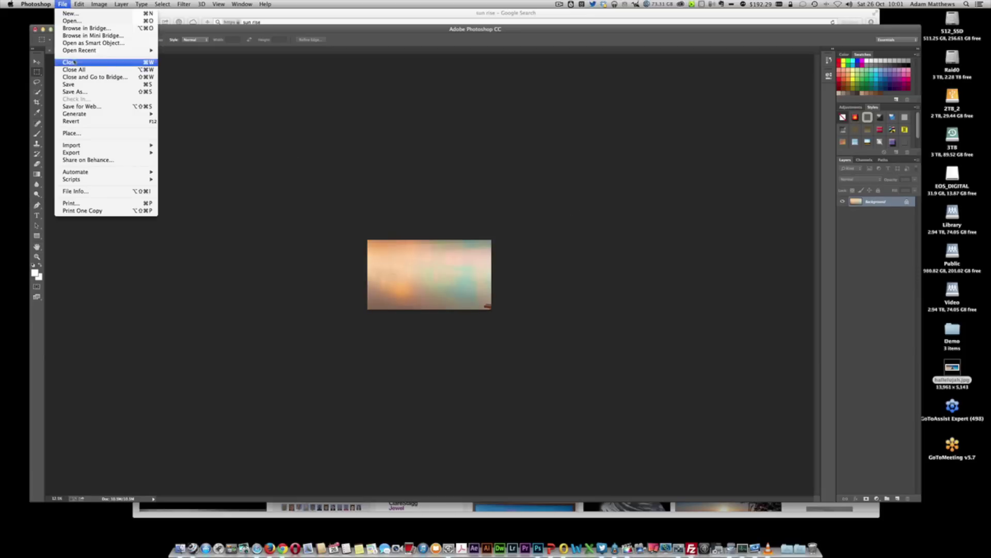
left_click(78, 93)
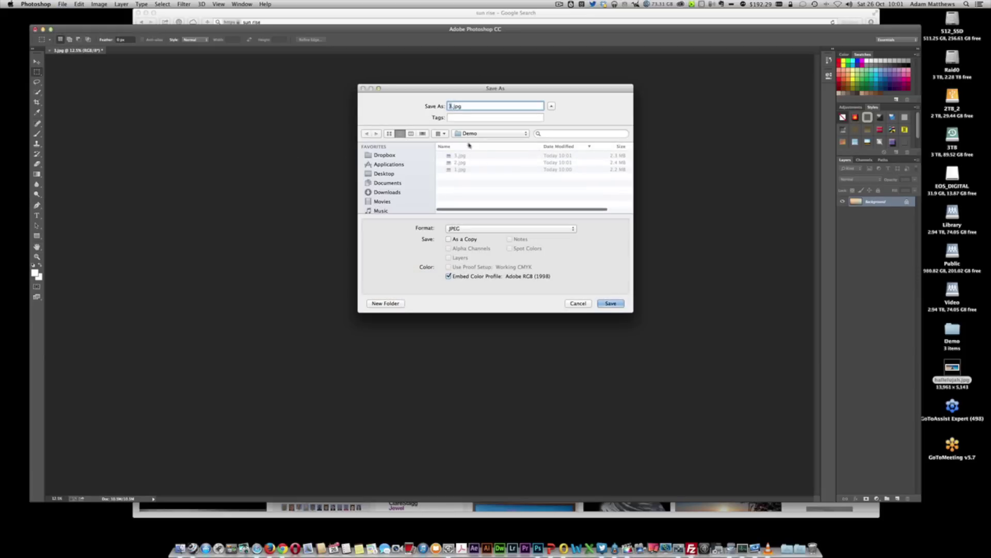
left_click(611, 303)
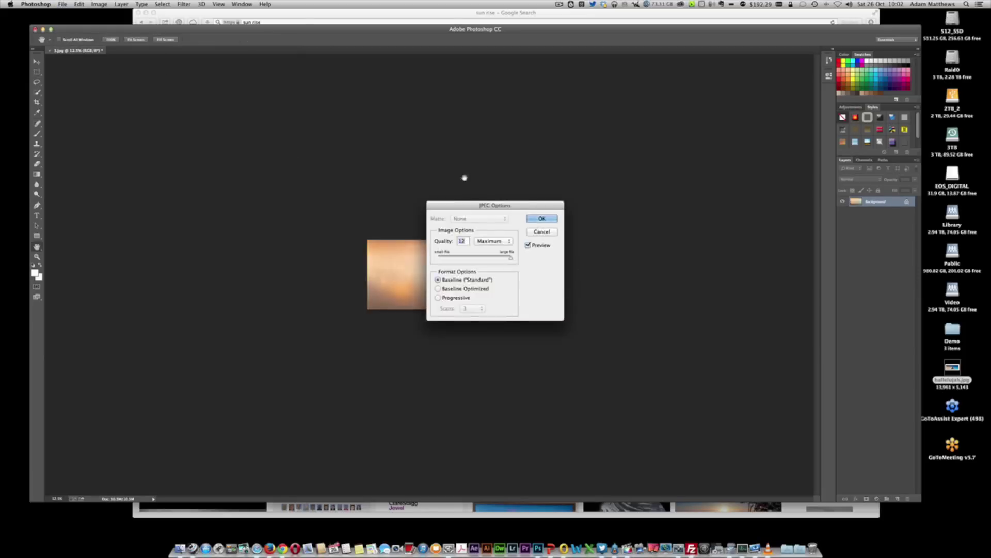
left_click(535, 215)
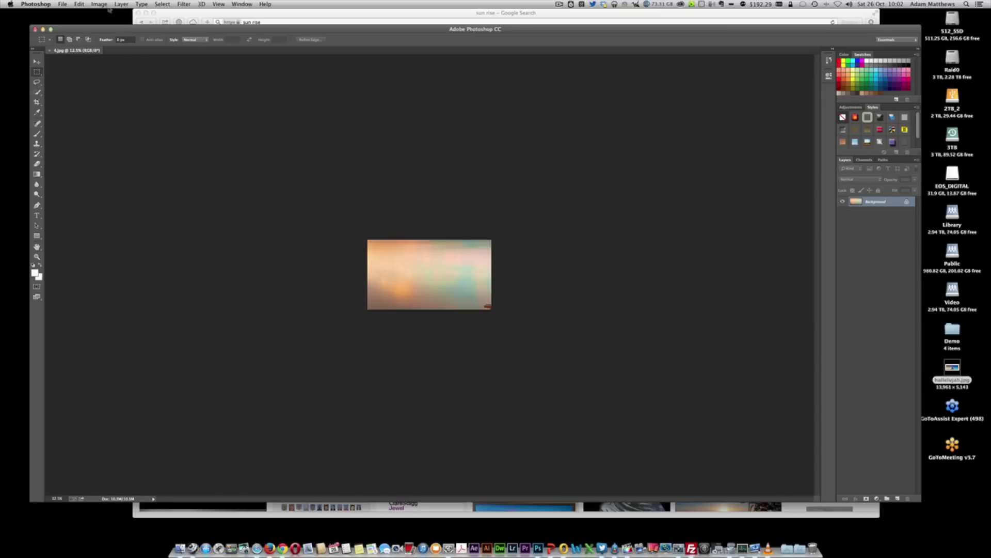
Undo the last crop, then set the canvas to 2560×1440 pixels anchored bottom-centre
left_click(82, 5)
left_click(89, 22)
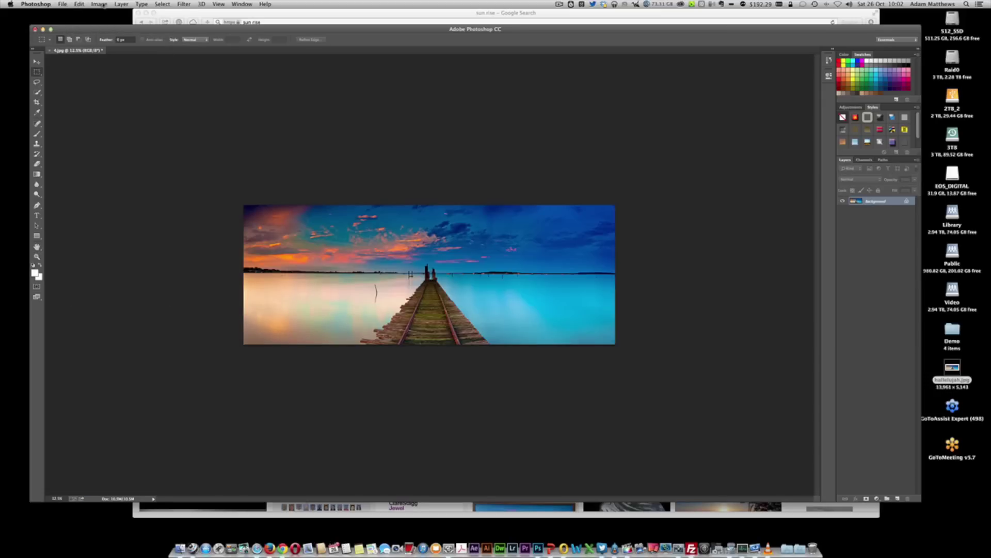
left_click(104, 5)
left_click(111, 72)
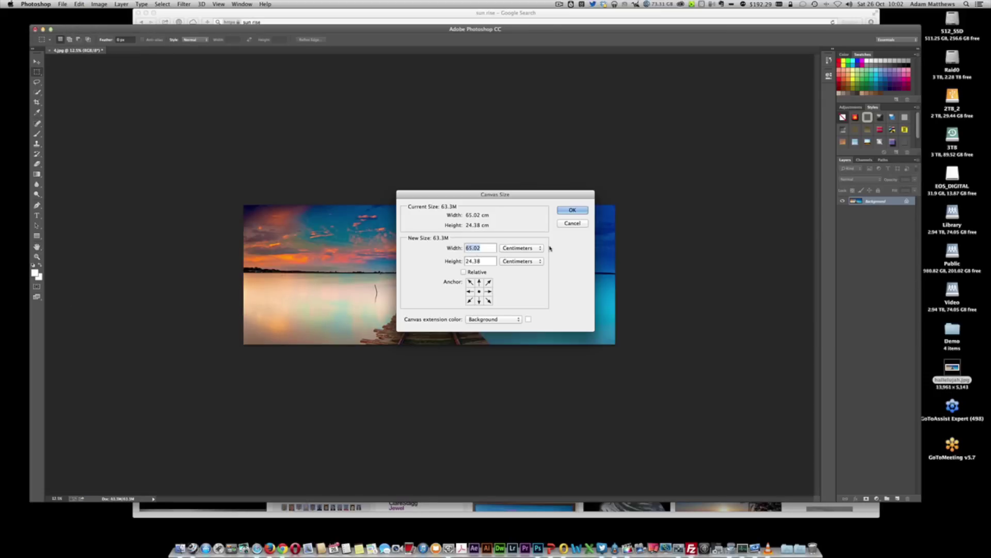
left_click(523, 247)
left_click(510, 234)
type("2560")
key("Tab")
type("1440")
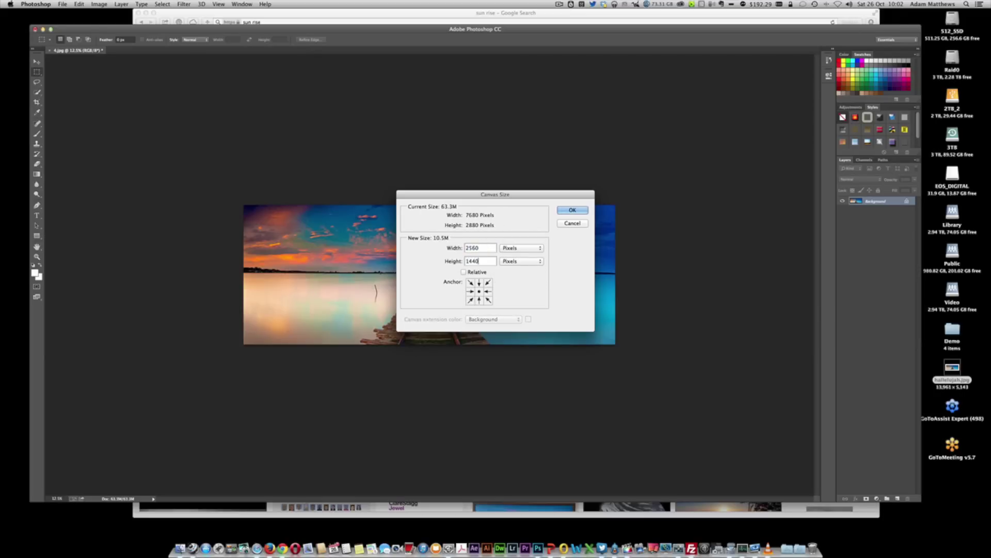
left_click(479, 300)
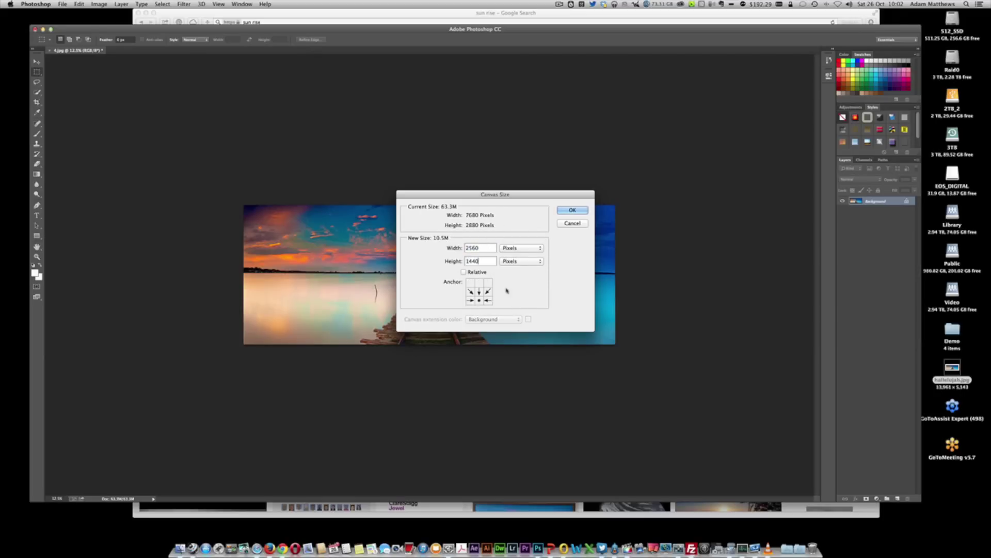
left_click(571, 210)
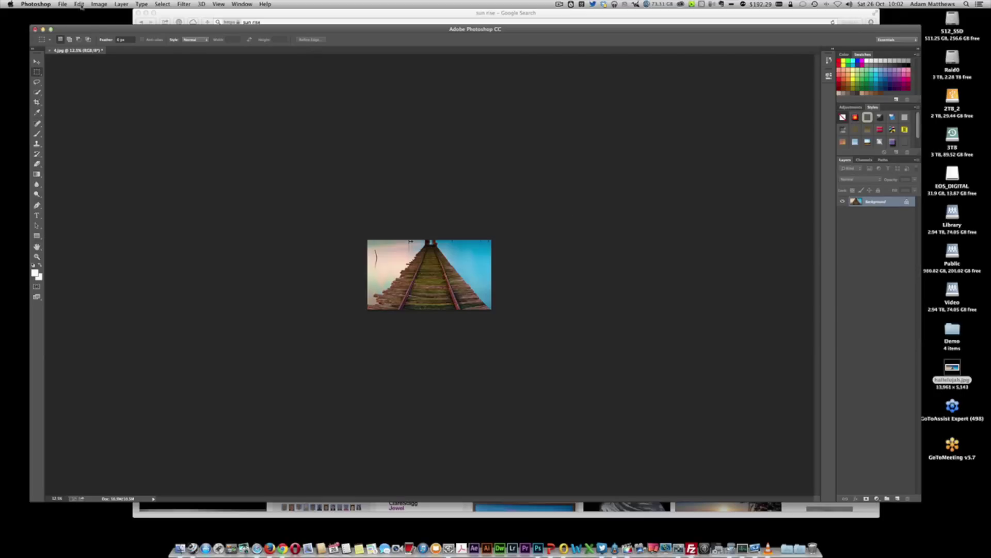
Save the bottom-centre tile as the JPEG 5.jpg with default options
left_click(62, 4)
left_click(97, 93)
key("Return")
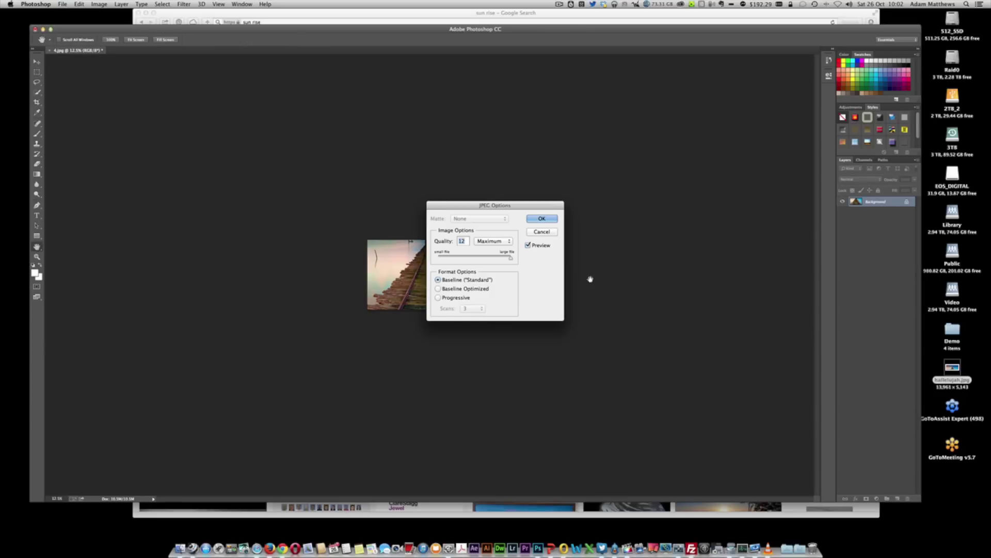
key("Return")
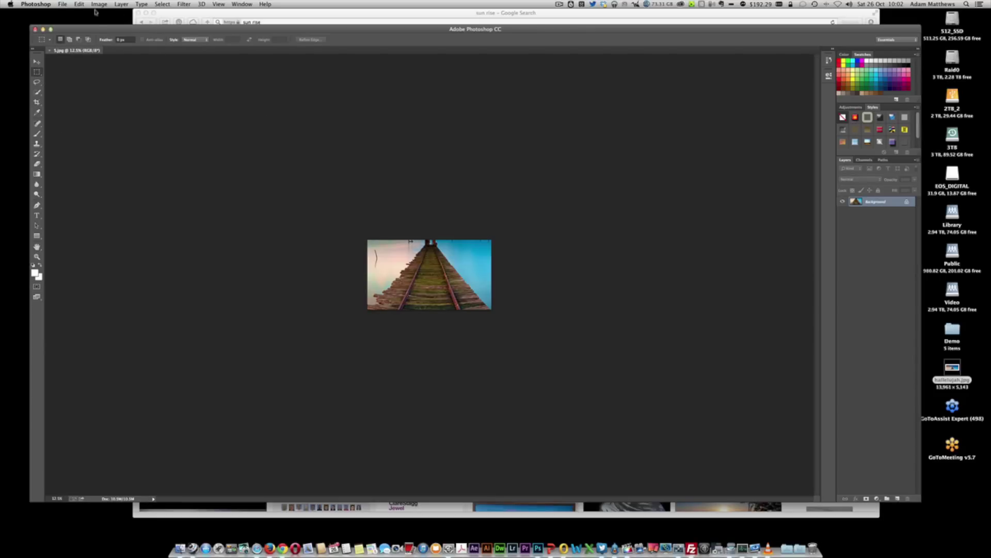
Step back to the full panorama and resize the canvas to 2560×1440 pixels, anchored bottom-right
left_click(79, 4)
left_click(89, 27)
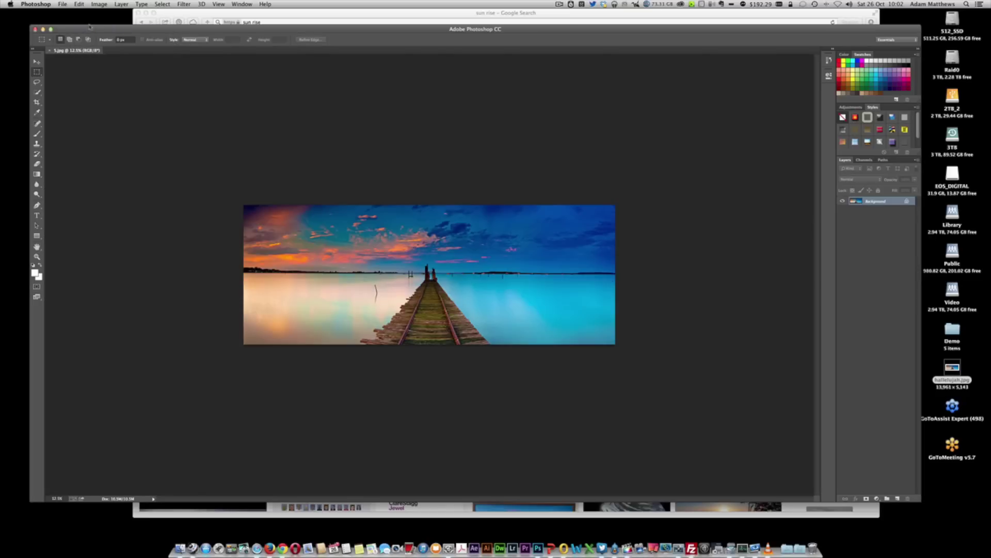
left_click(99, 4)
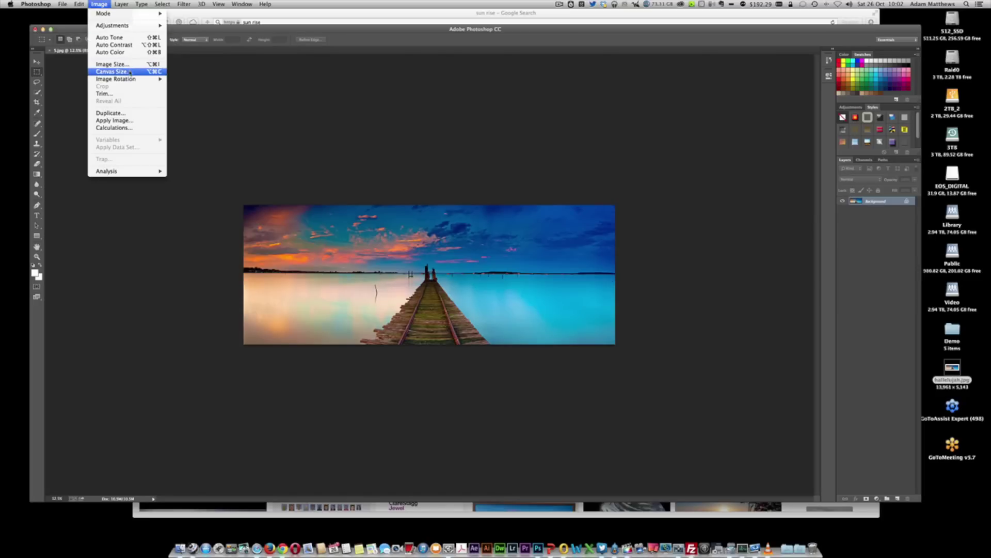
left_click(112, 71)
left_click(530, 248)
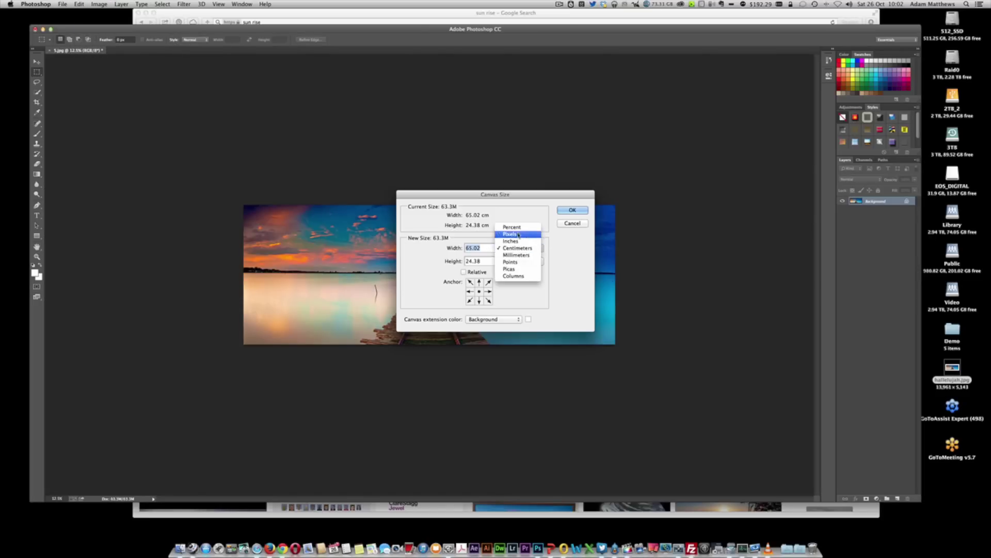
left_click(518, 236)
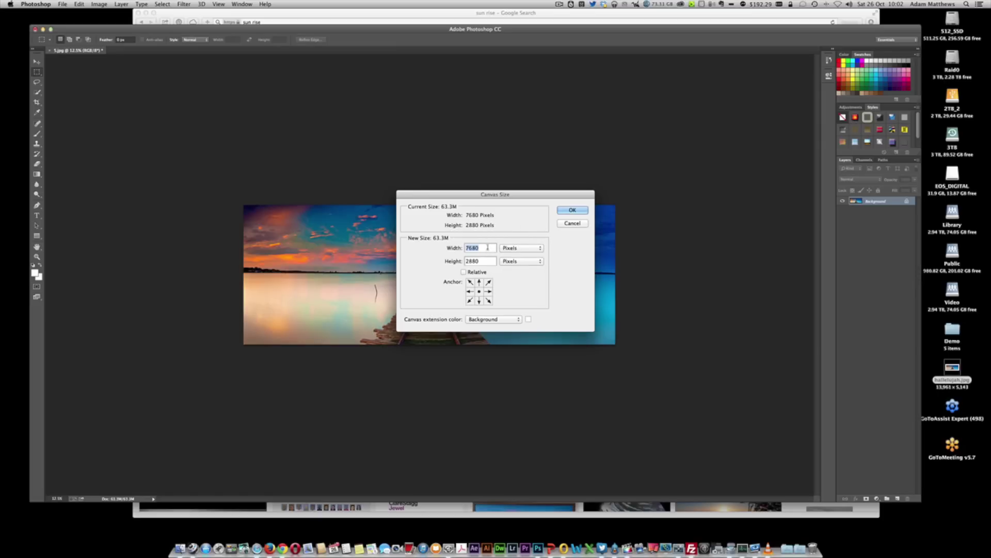
type("2560")
key("Tab")
type("1440")
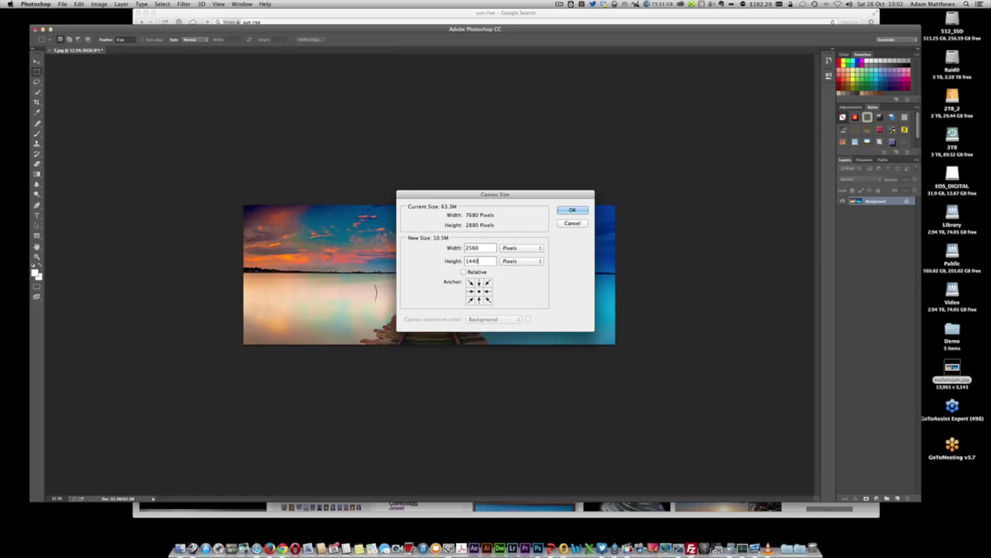
left_click(488, 300)
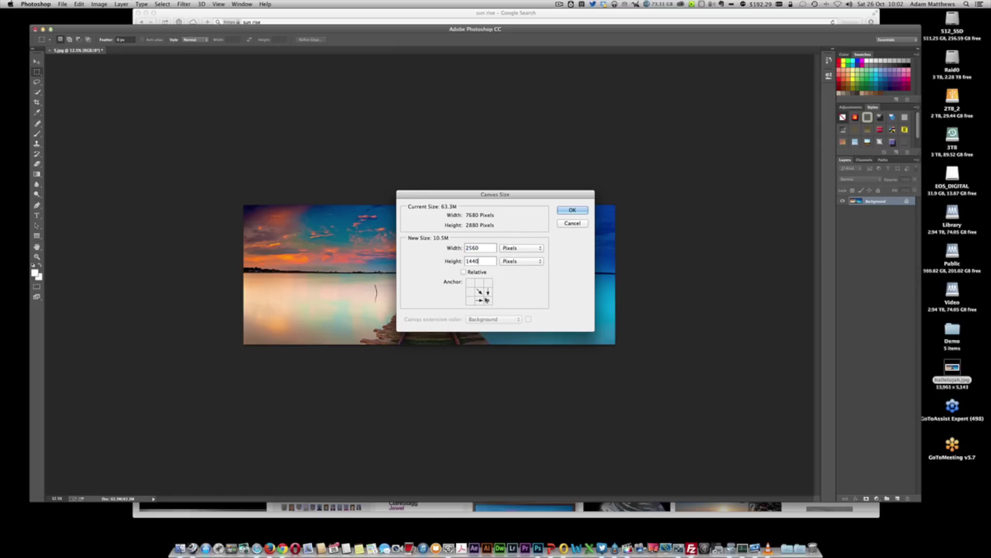
left_click(572, 210)
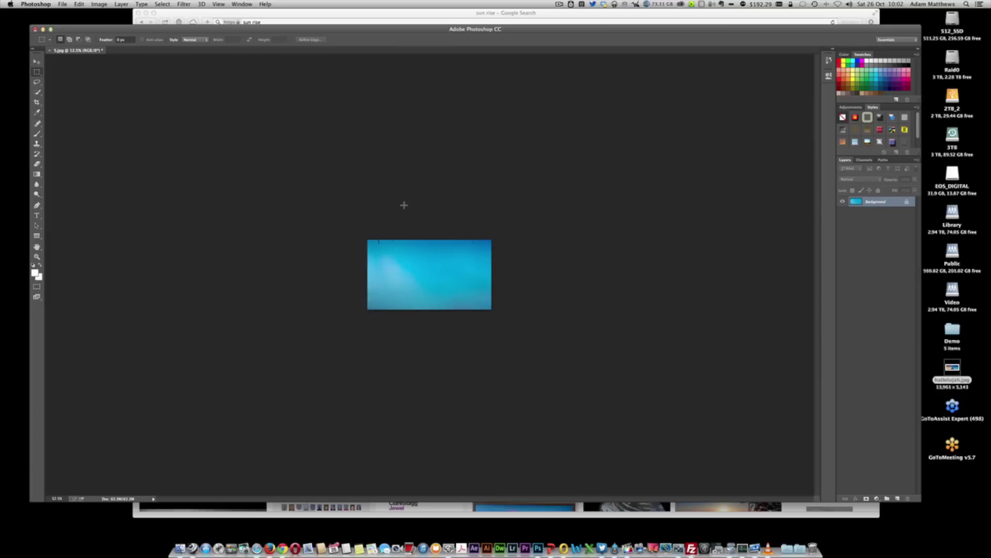
Save the bottom-right tile as the JPEG 6.jpg
left_click(64, 5)
left_click(93, 95)
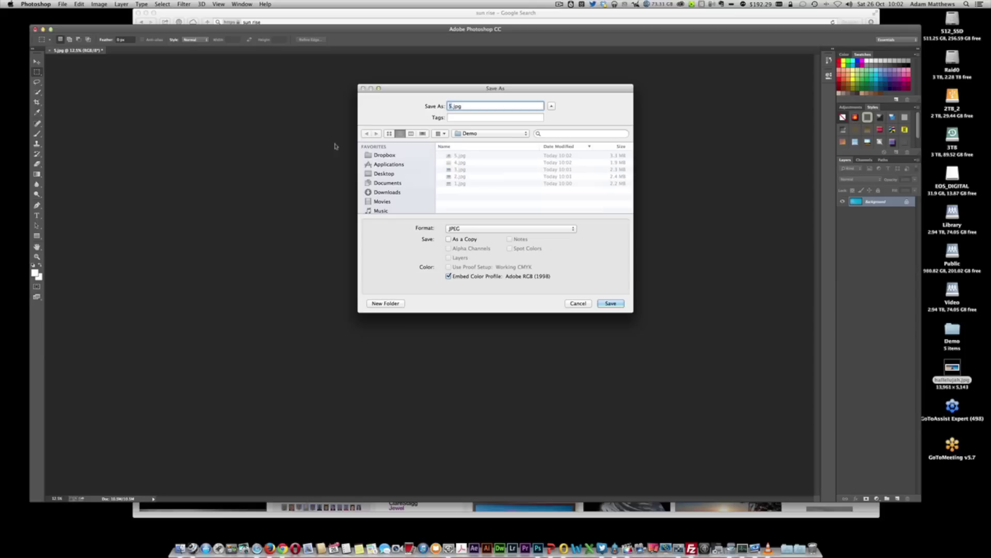
type("6")
left_click(610, 303)
left_click(542, 219)
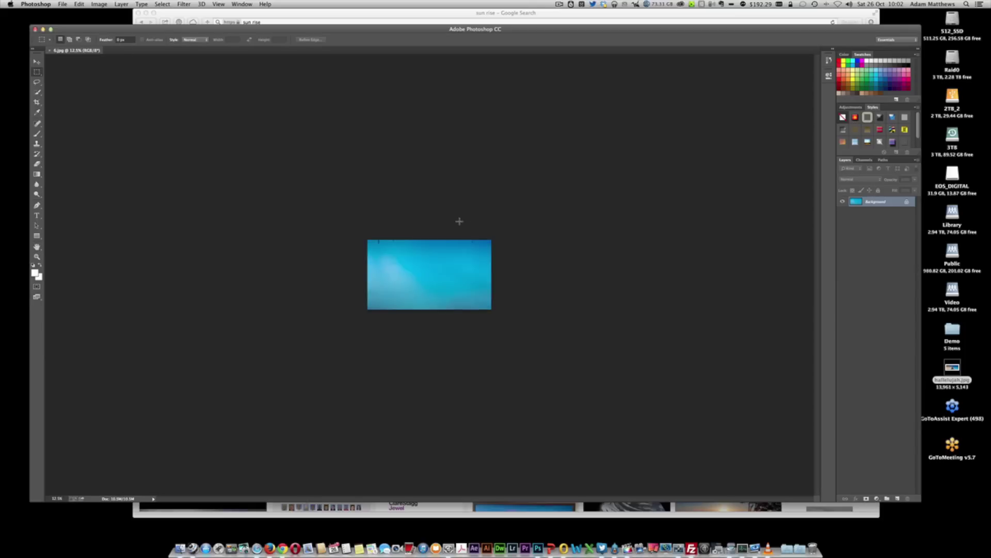
Close the Photoshop document, Safari image search, Downloads and Displays windows
left_click(34, 29)
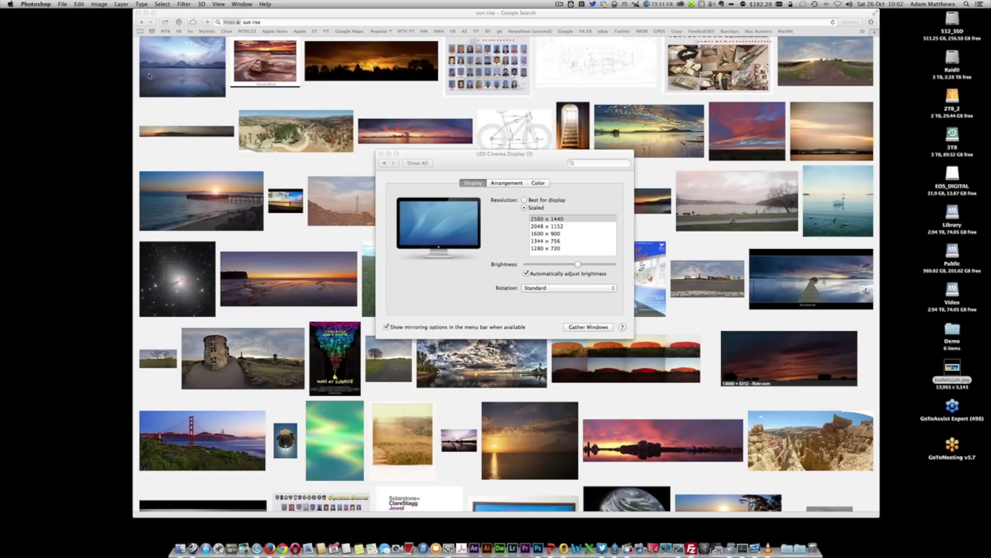
left_click(138, 13)
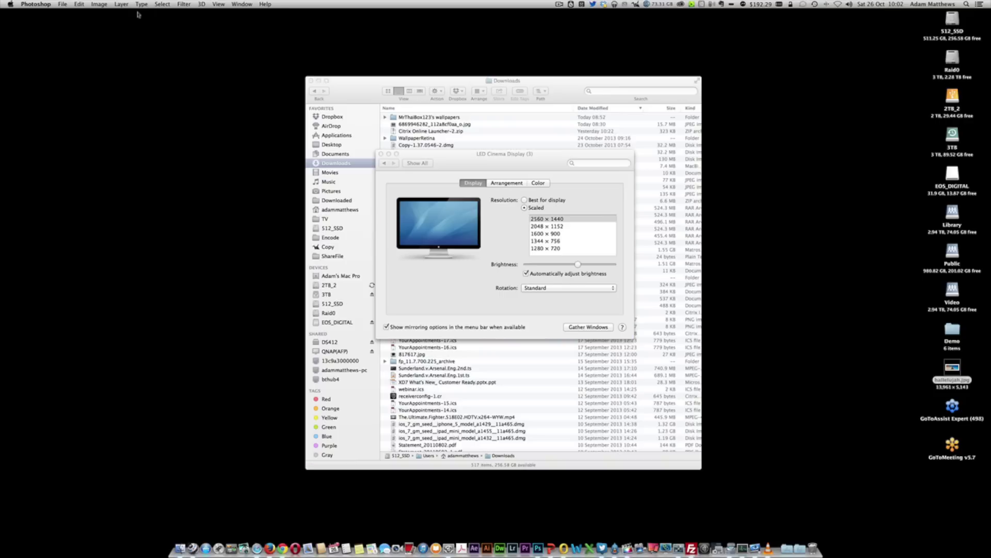
left_click(311, 82)
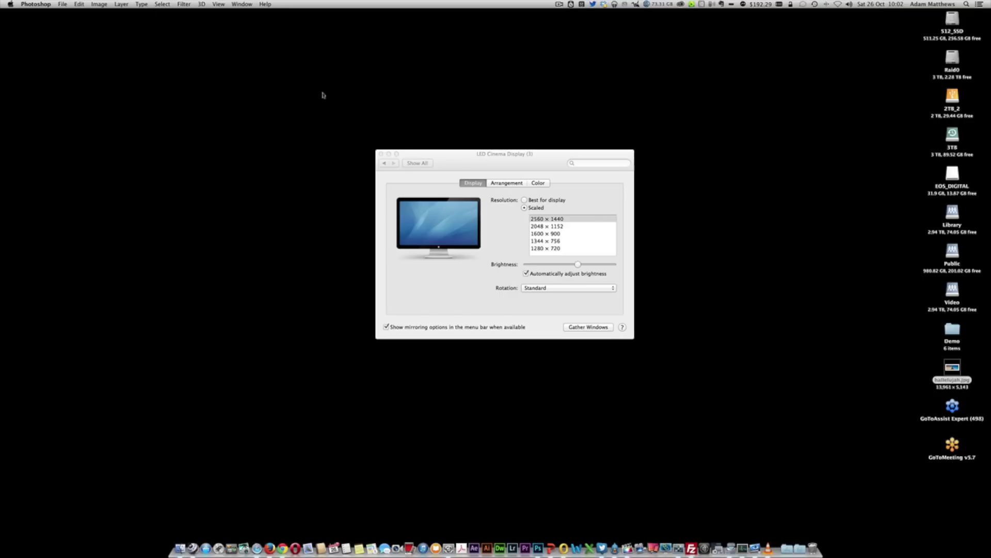
left_click(381, 154)
Open Change Desktop Background from the desktop's context menu and select the SunRise folder
right_click(396, 130)
left_click(436, 148)
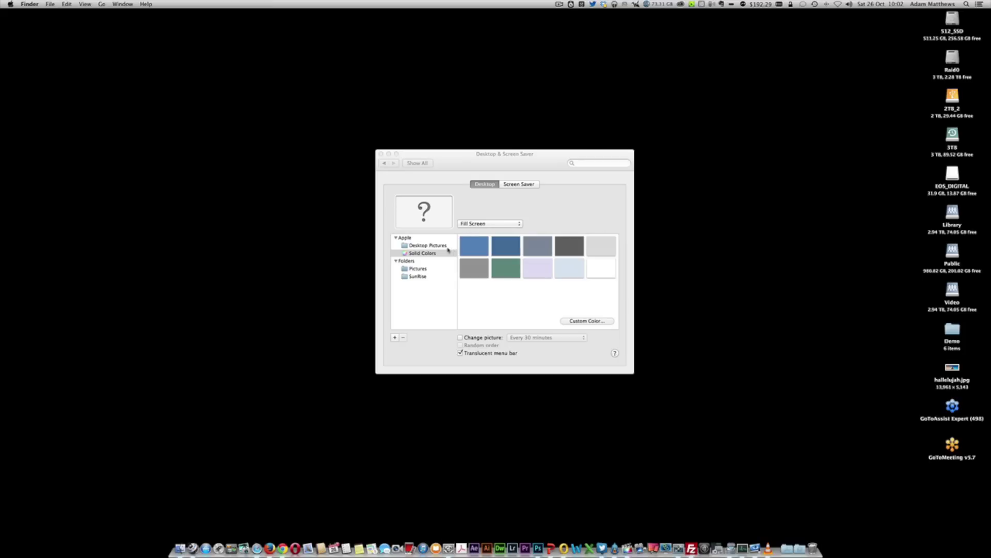
left_click(424, 284)
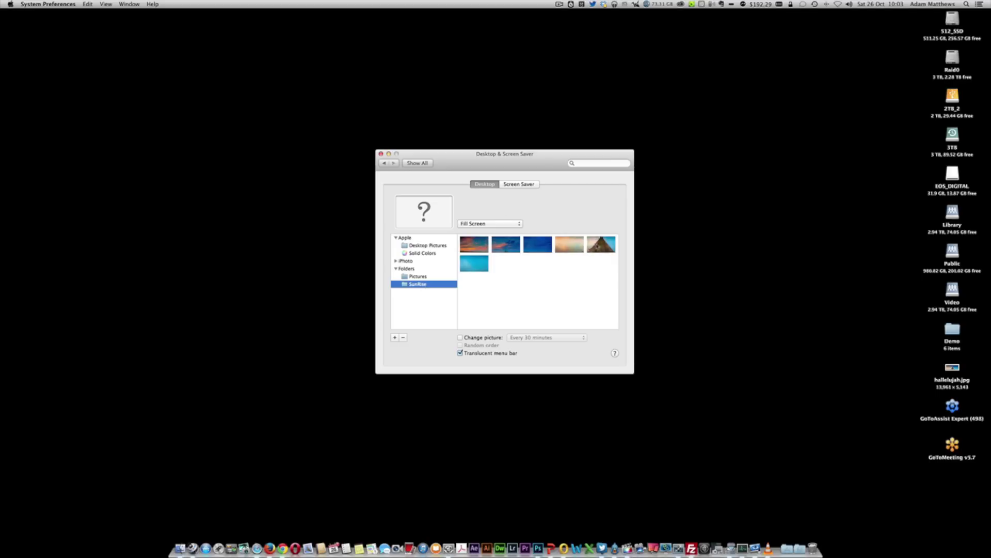
Preview the pier, blue water, orange sunset and first three SunRise tiles as wallpaper, finishing on the pier tile
left_click(601, 244)
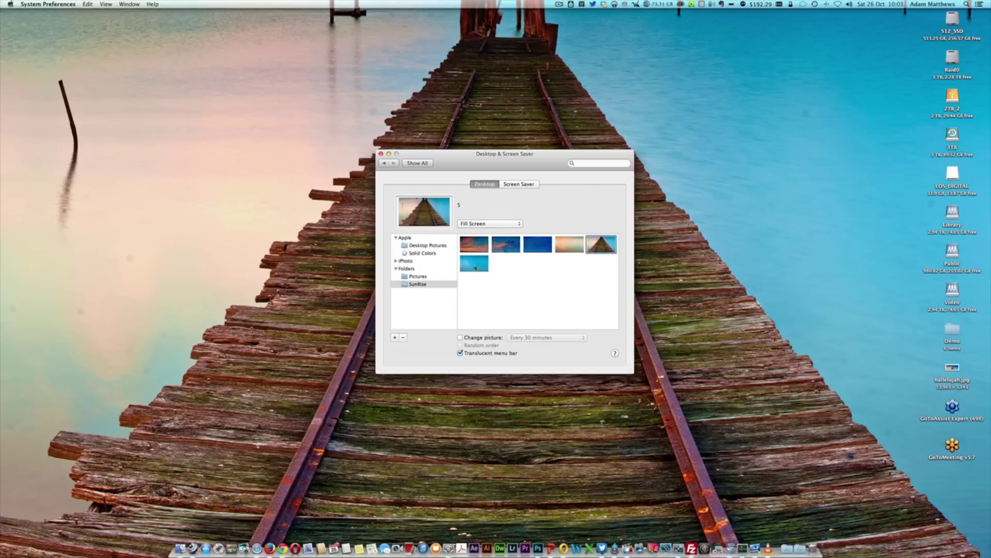
left_click(474, 264)
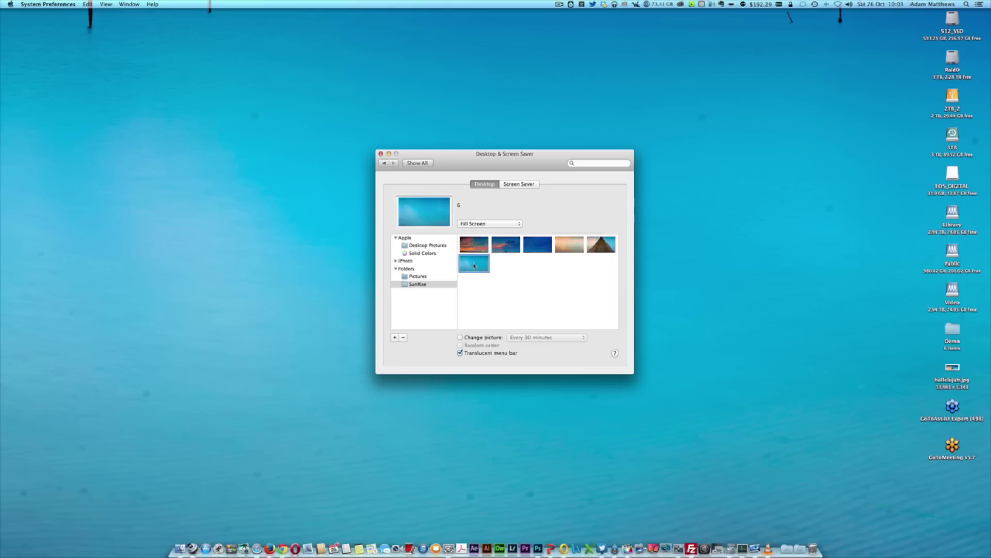
left_click(554, 249)
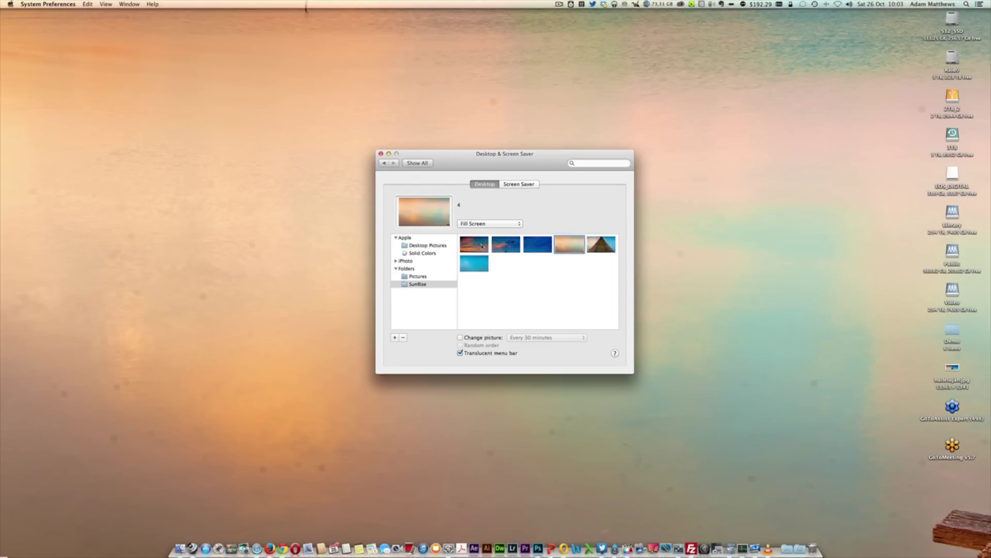
left_click(482, 246)
left_click(505, 245)
left_click(540, 245)
left_click(601, 247)
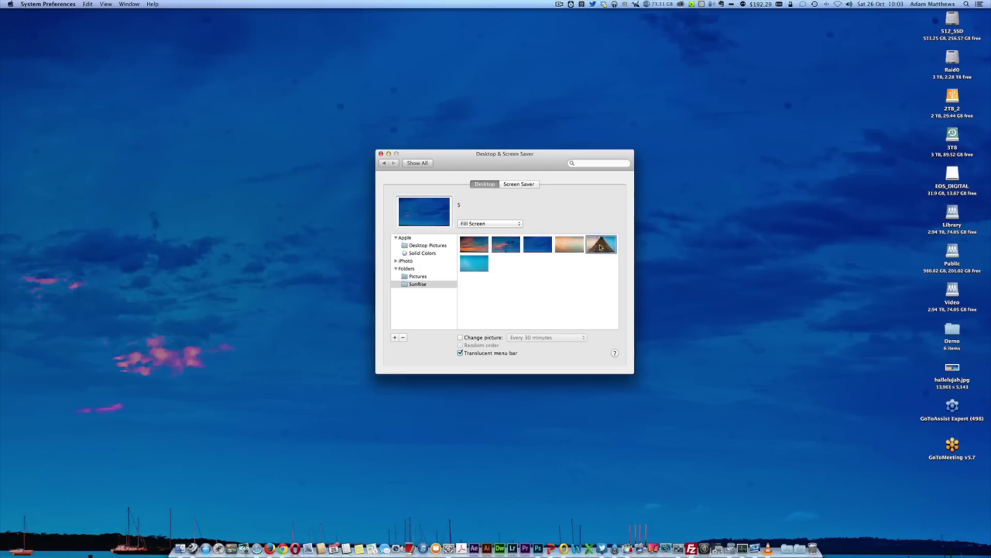